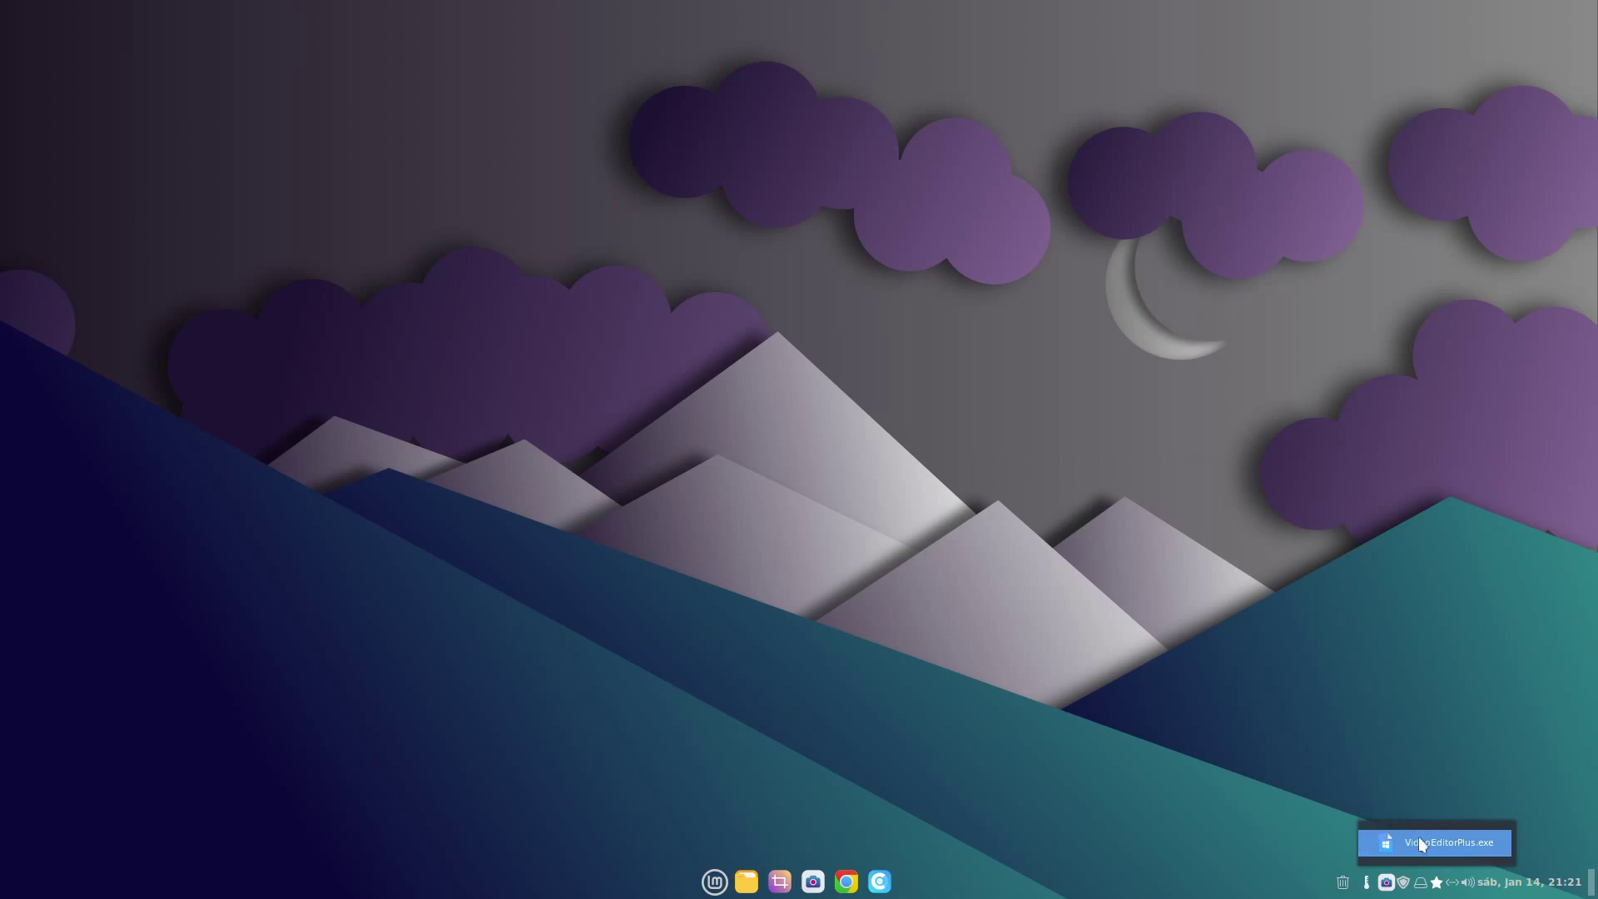
Step: Launch Movavi Video Editor Plus and create a new project in full mode
click(1444, 848)
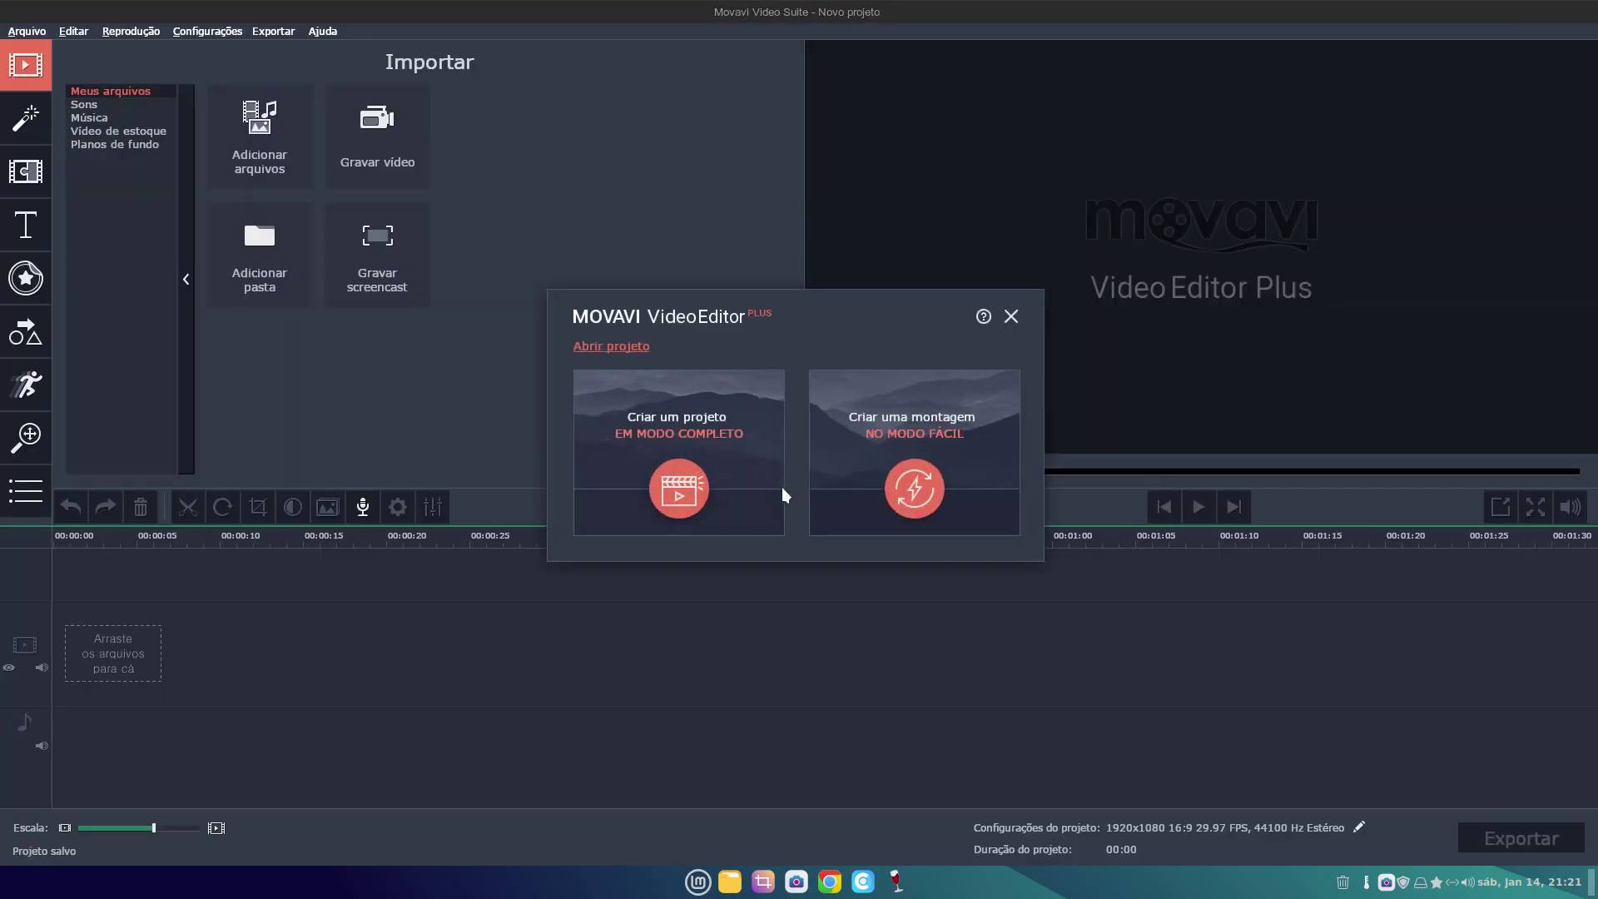
click(739, 467)
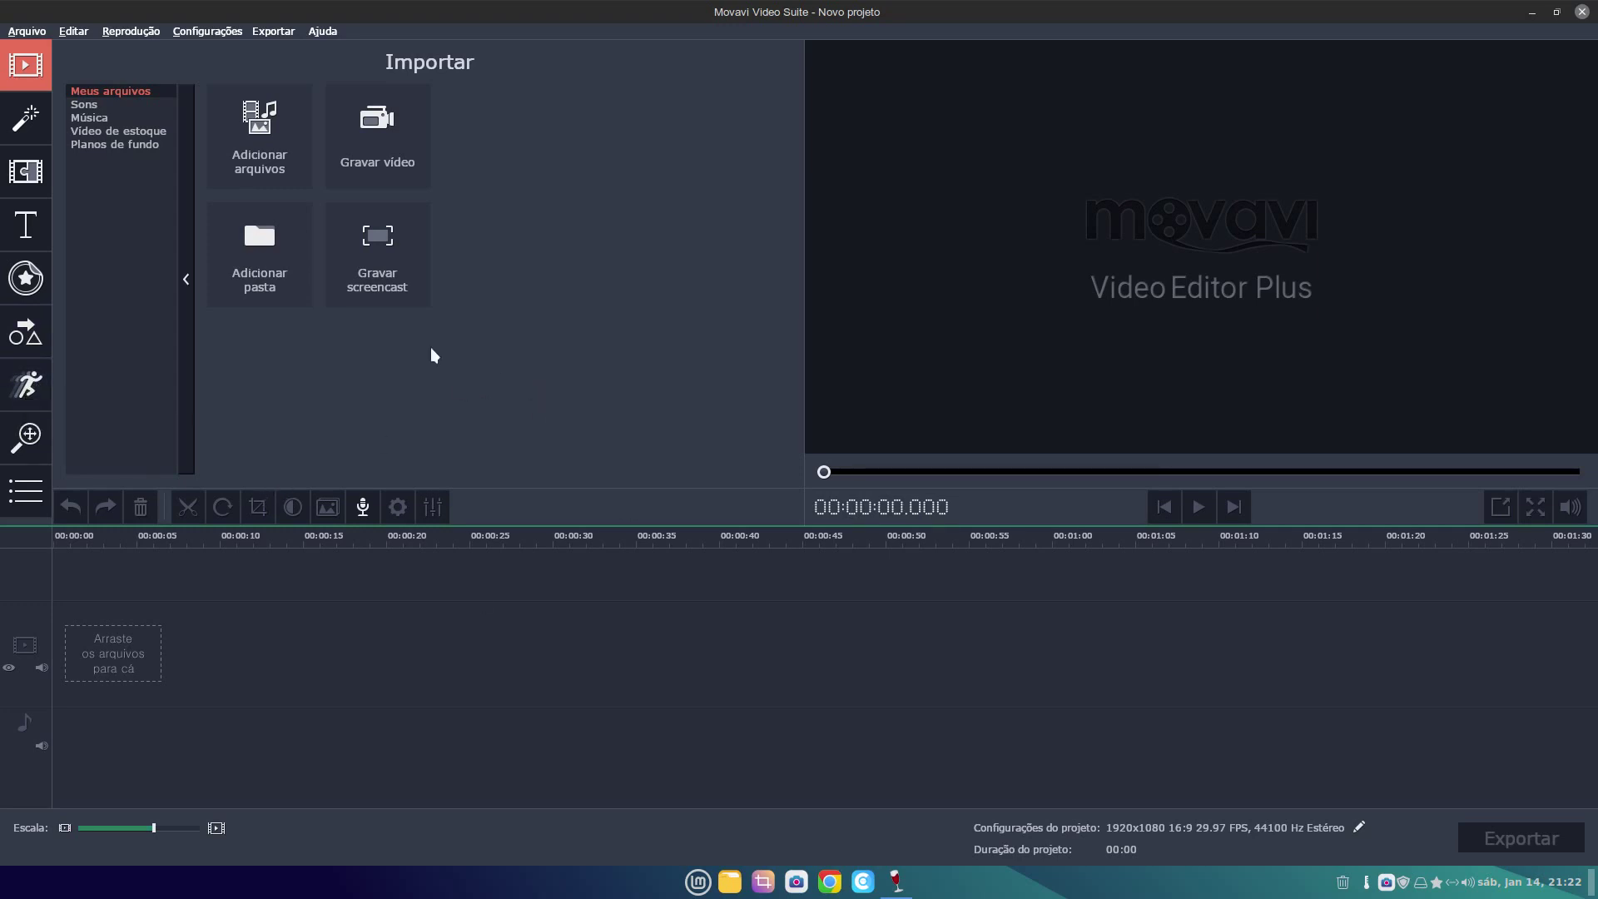
Step: Add Introdução.mp4 from the Vídeos folder to the start of the video track
click(260, 175)
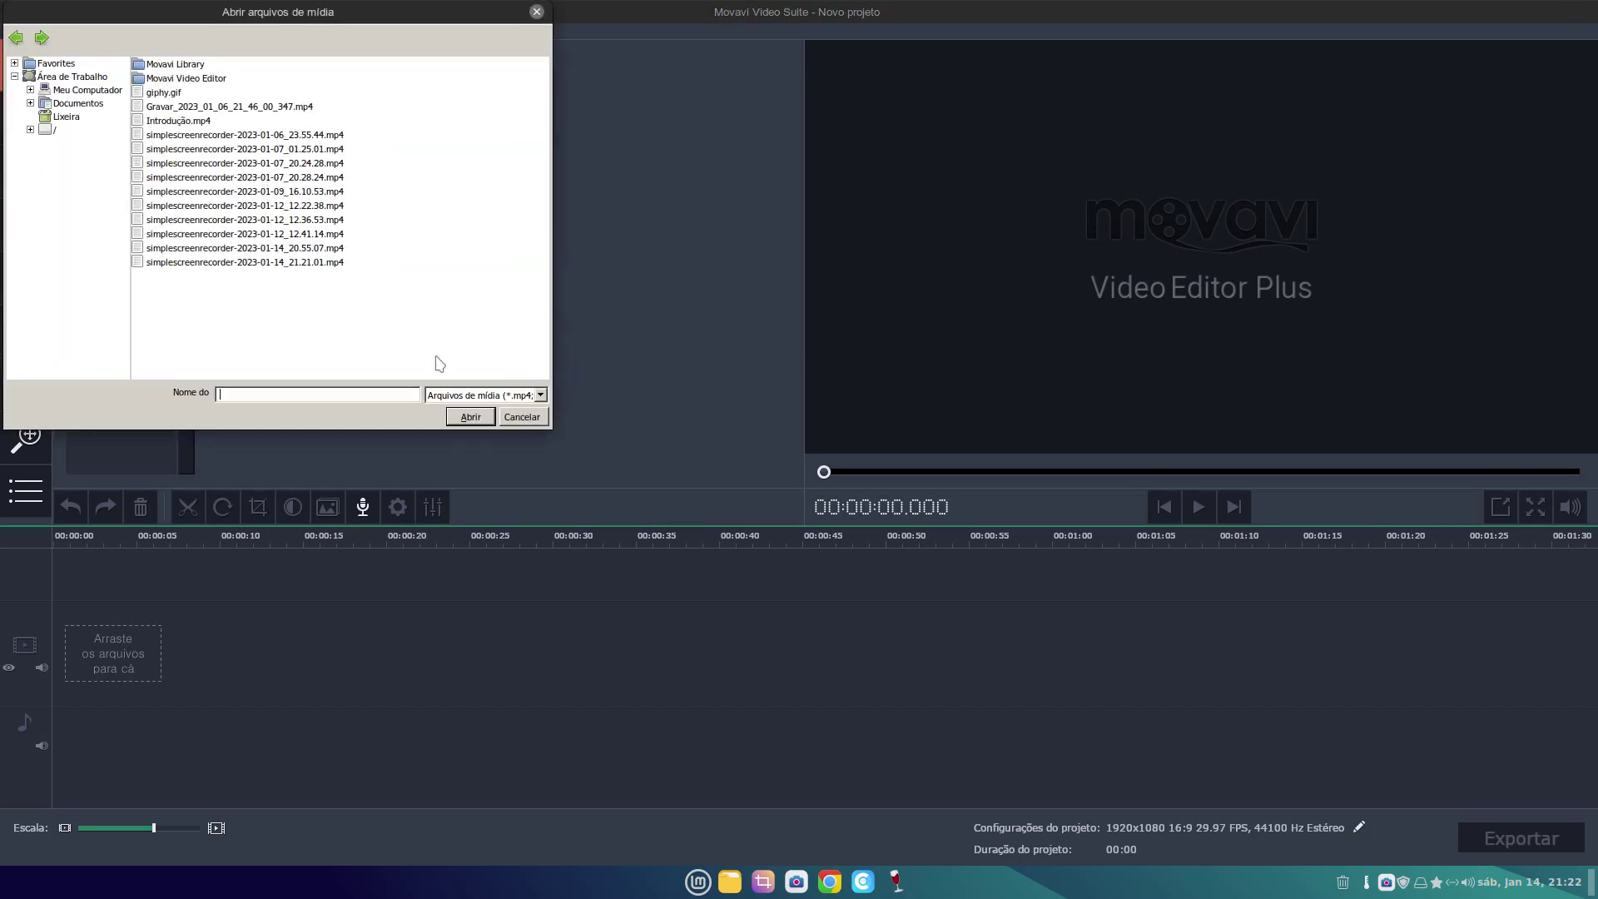
click(531, 413)
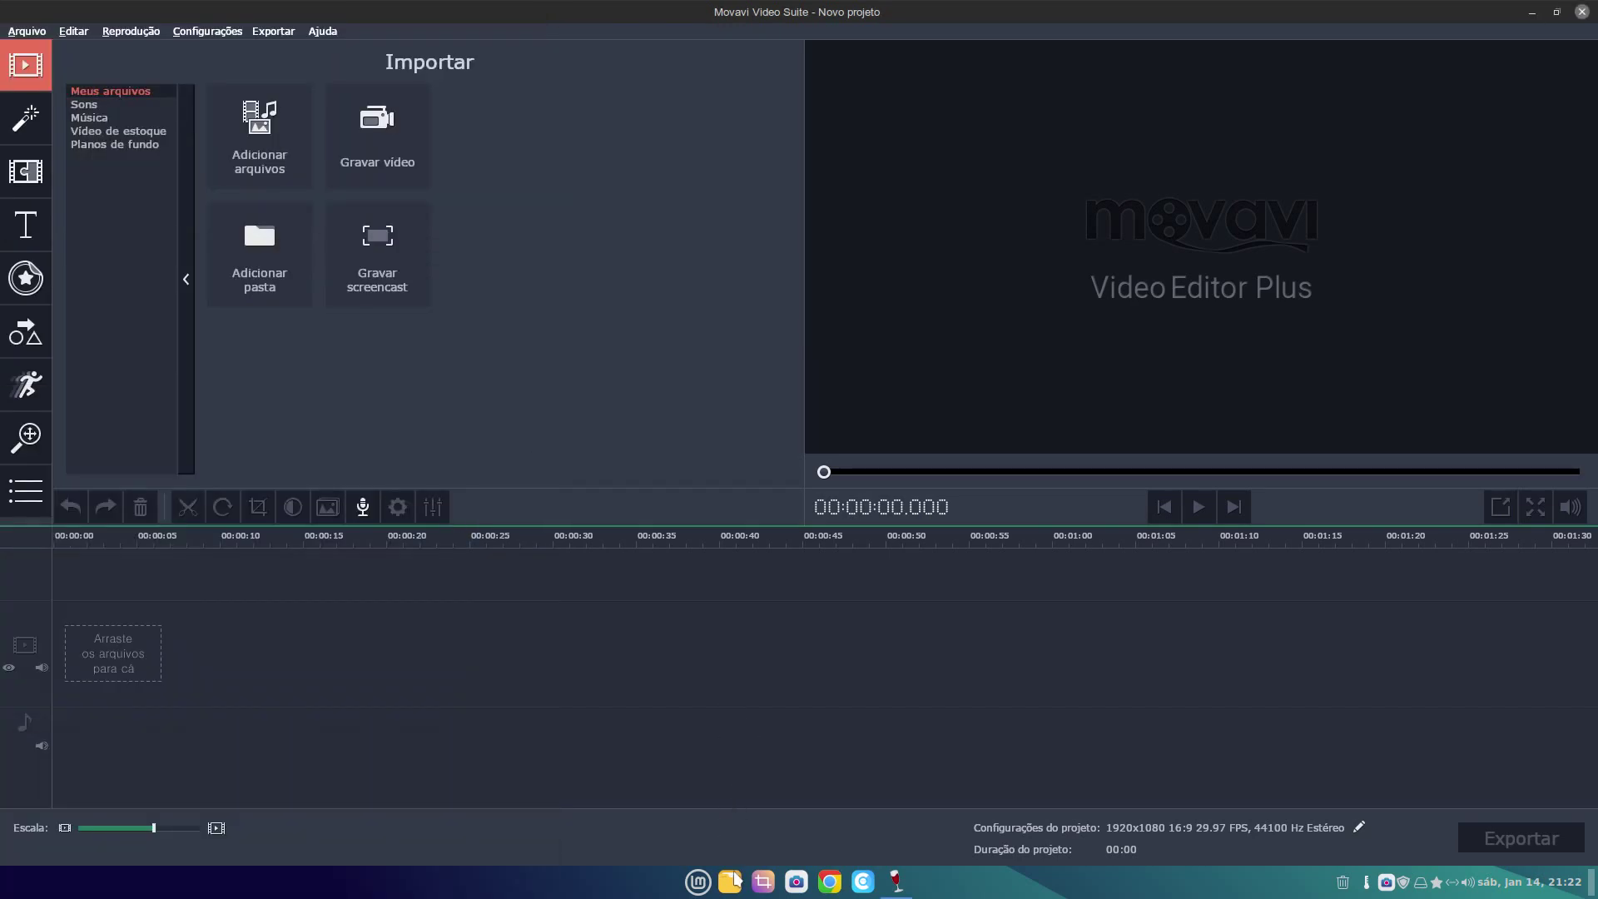
click(736, 880)
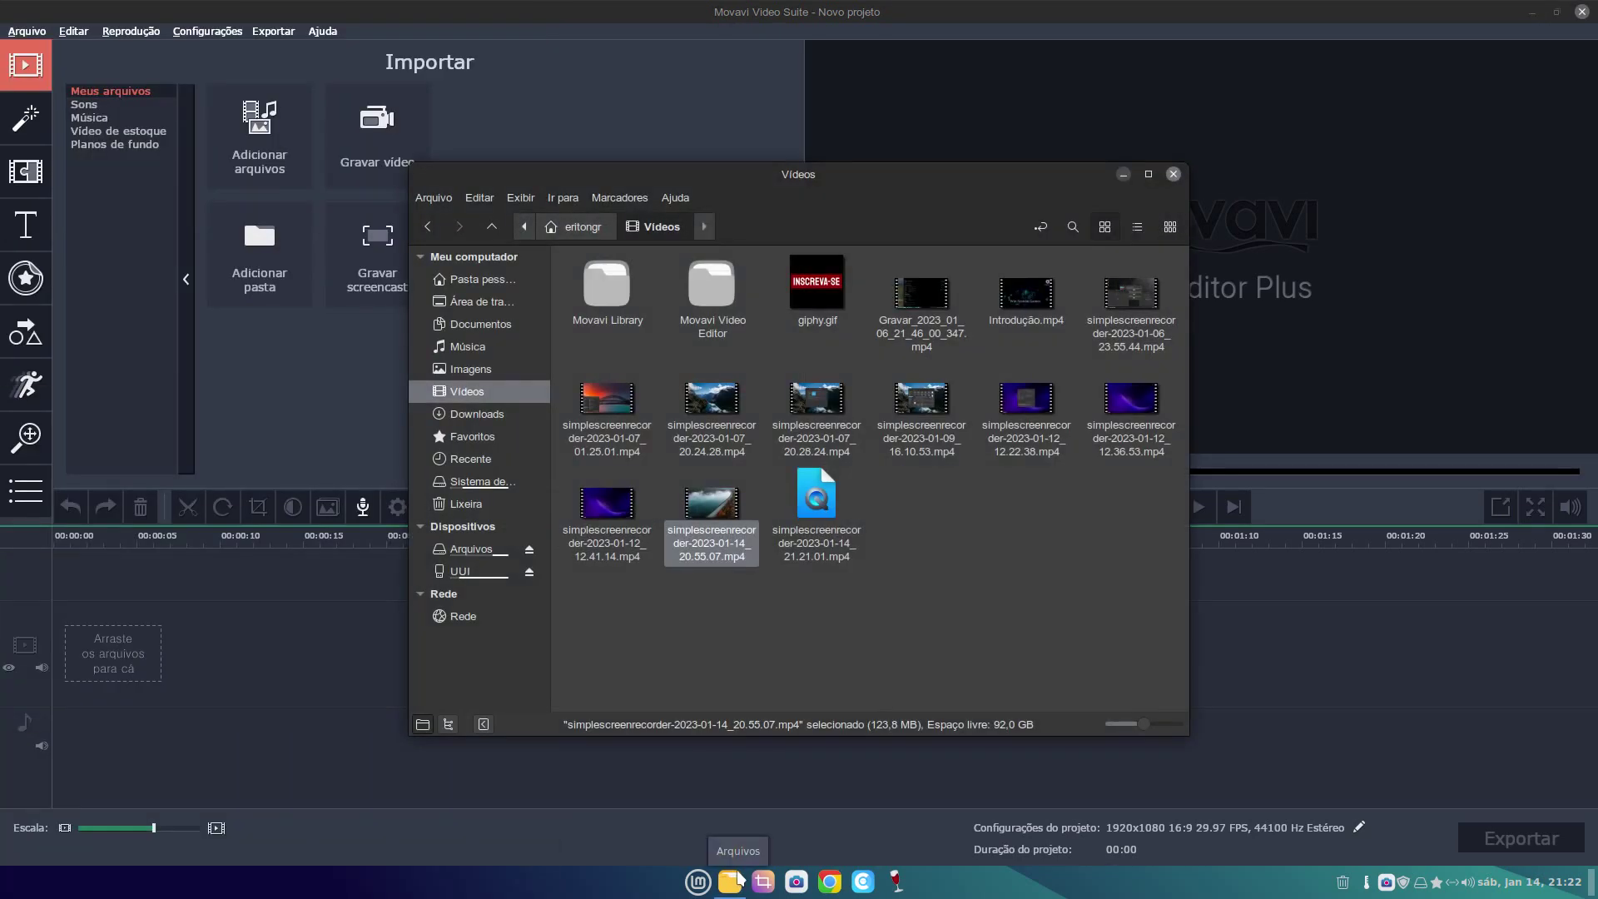
click(1014, 657)
click(1022, 313)
drag(1022, 312, 111, 657)
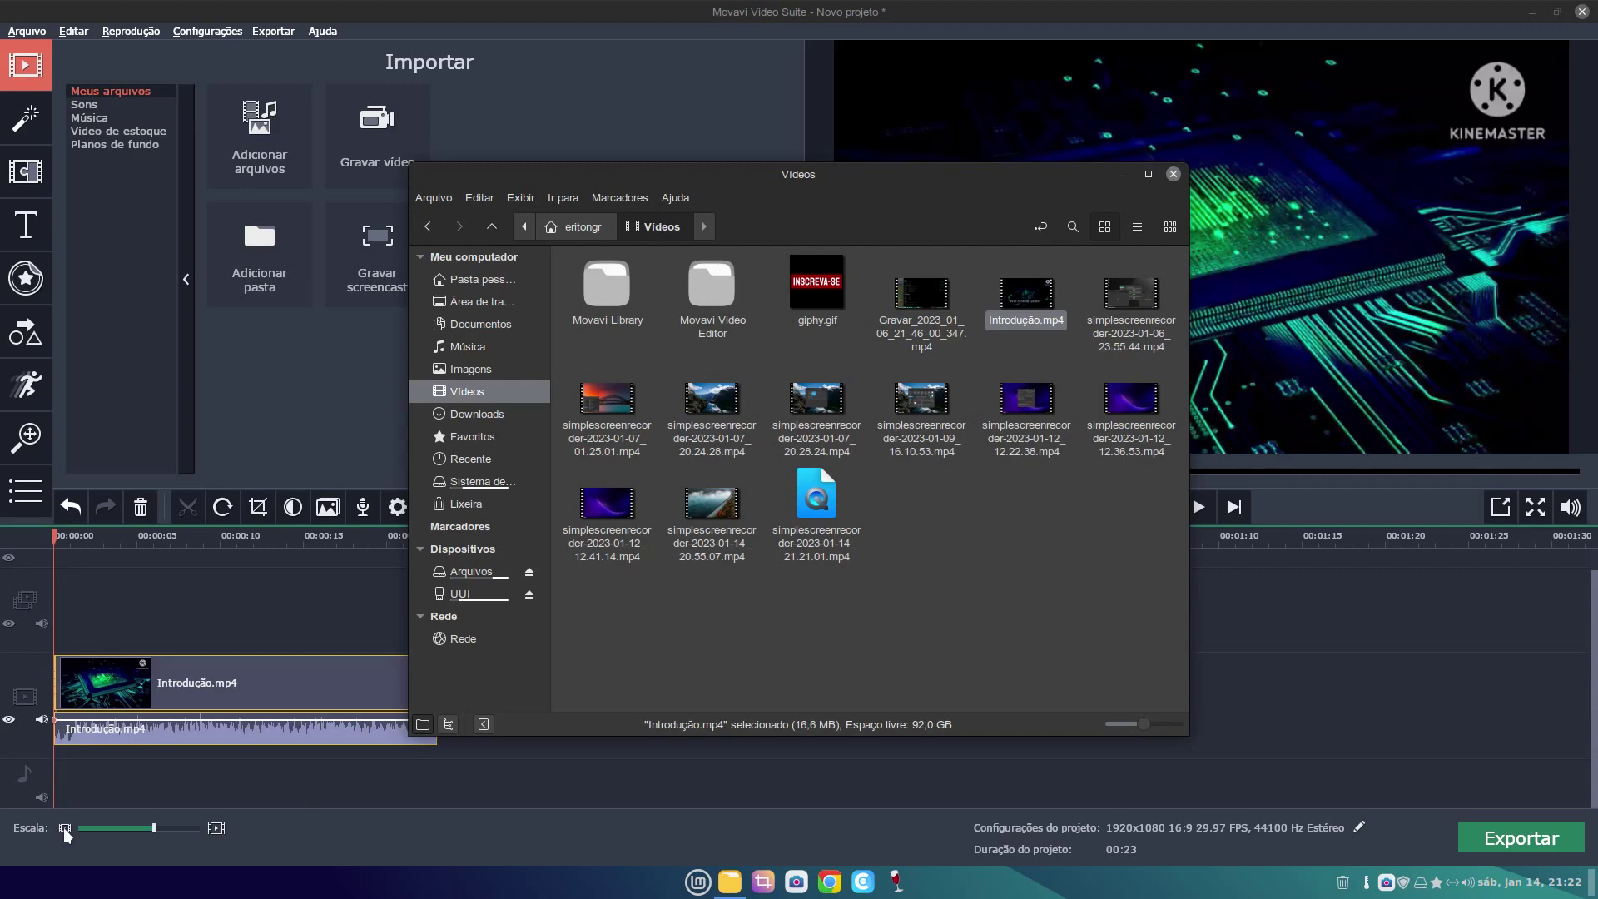
Step: Add simplescreenrecorder-2023-01-14_20.55.07.mp4 from the Vídeos folder to the video track, directly after the intro clip
click(64, 827)
click(63, 828)
click(64, 828)
click(63, 828)
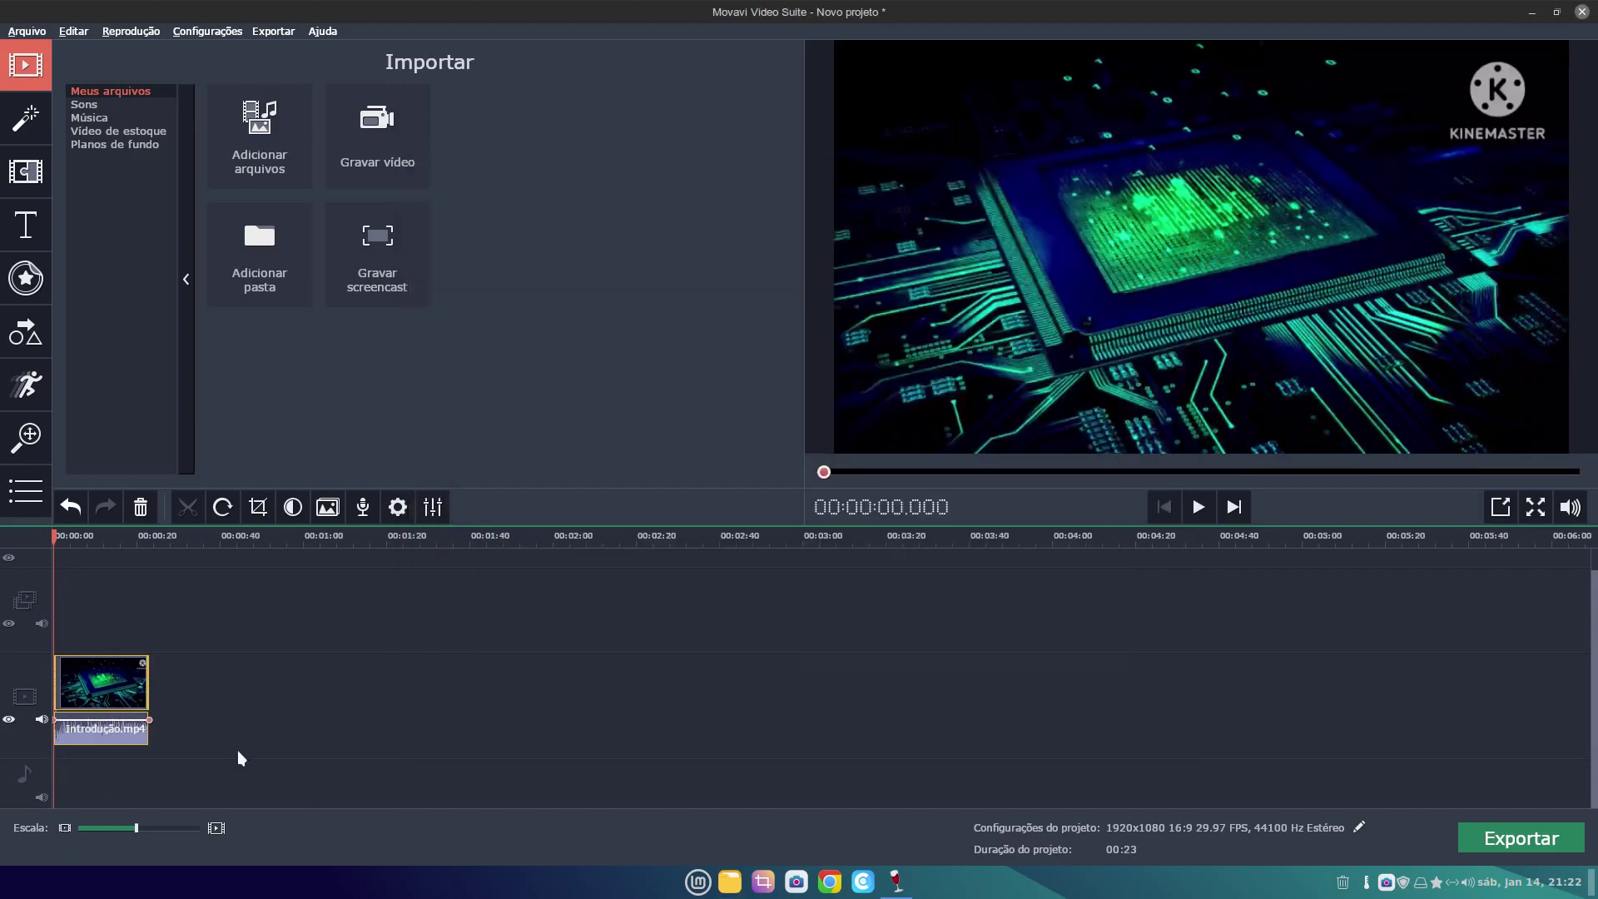
click(897, 883)
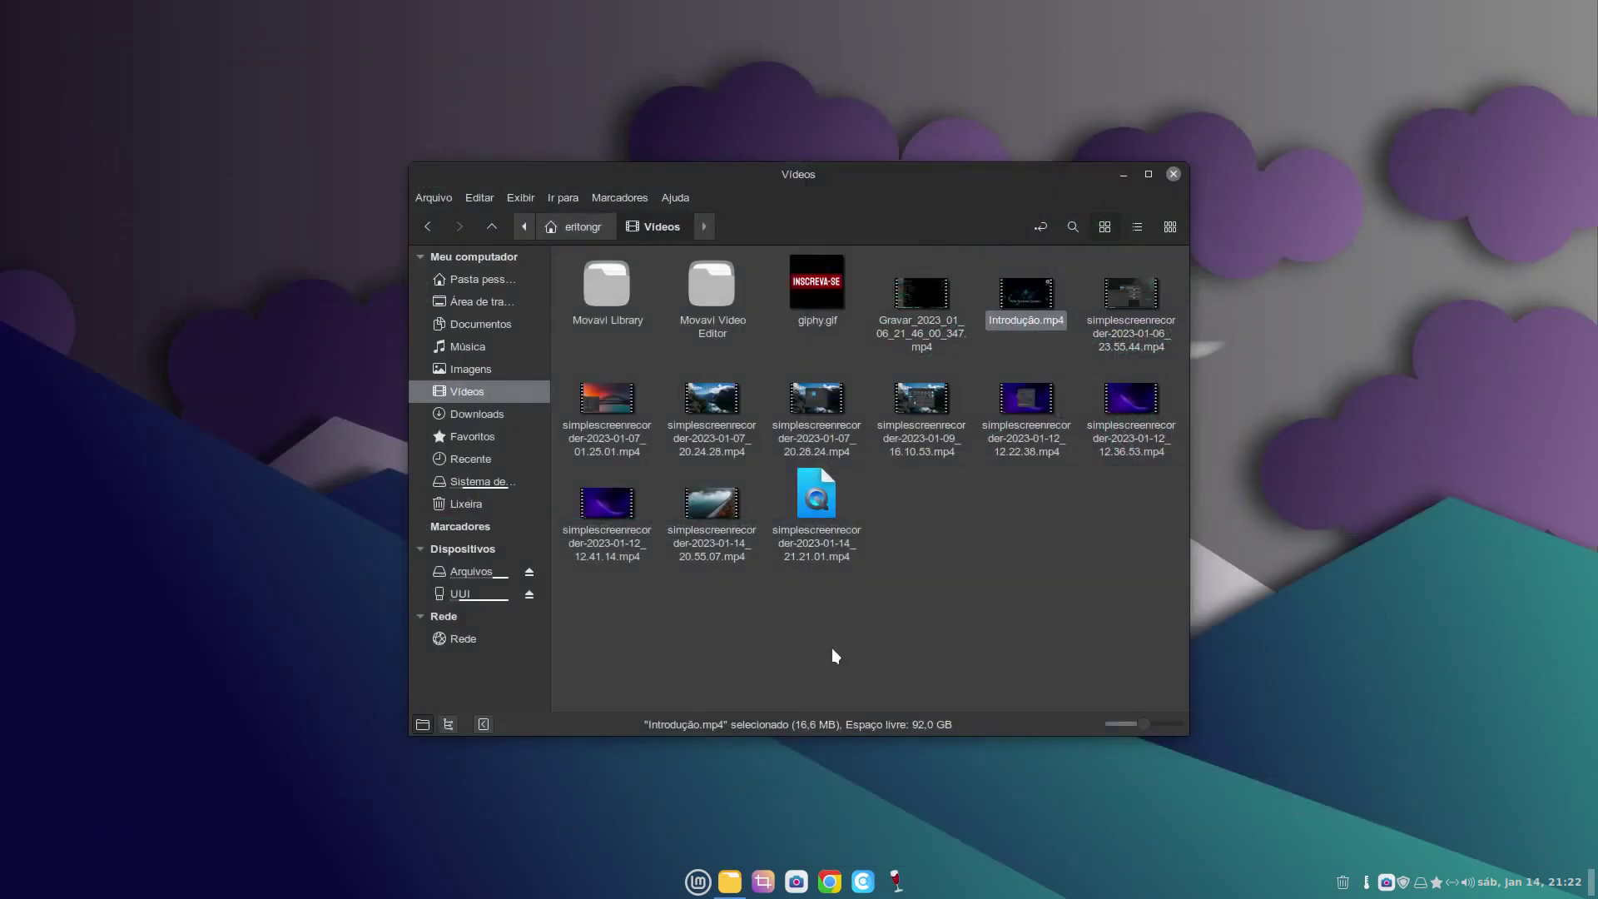
click(816, 485)
click(732, 518)
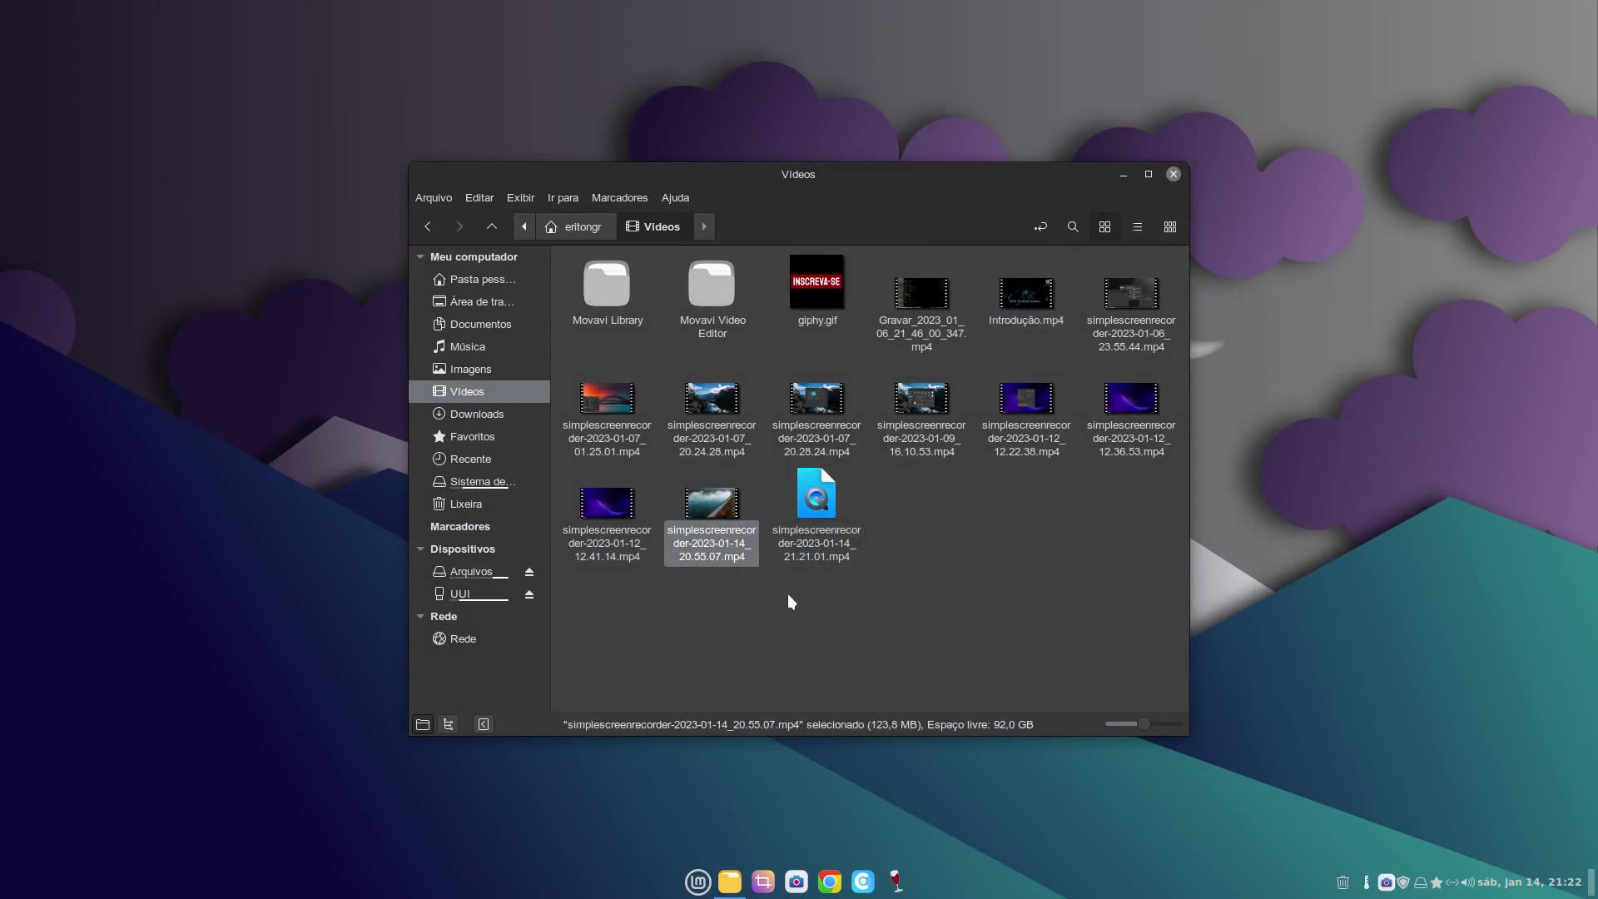
click(813, 541)
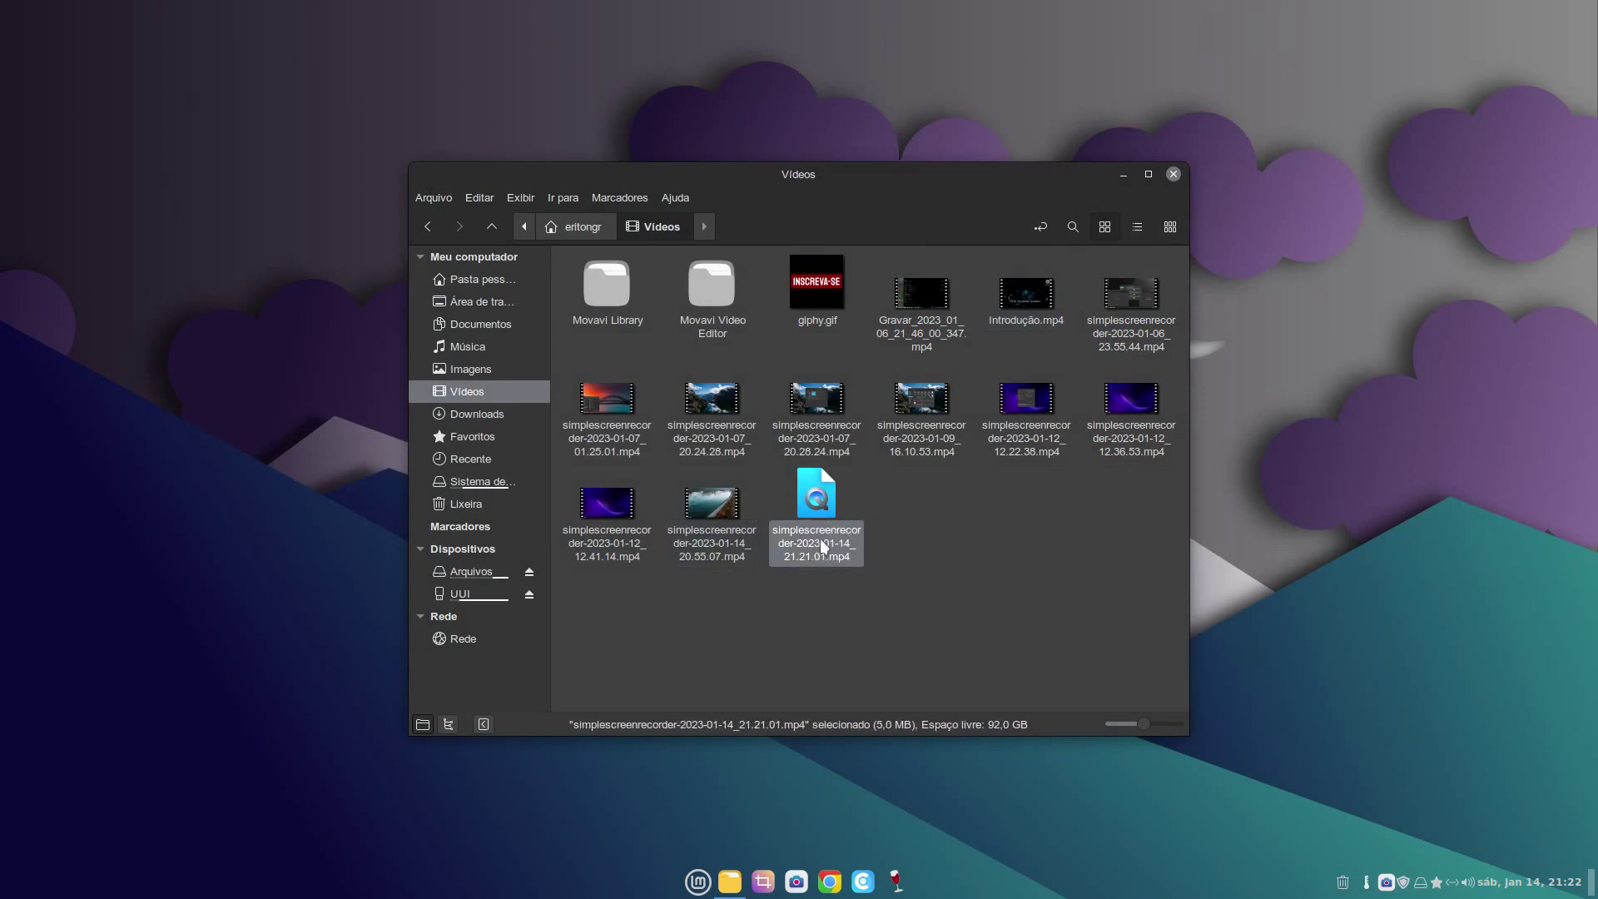
click(717, 554)
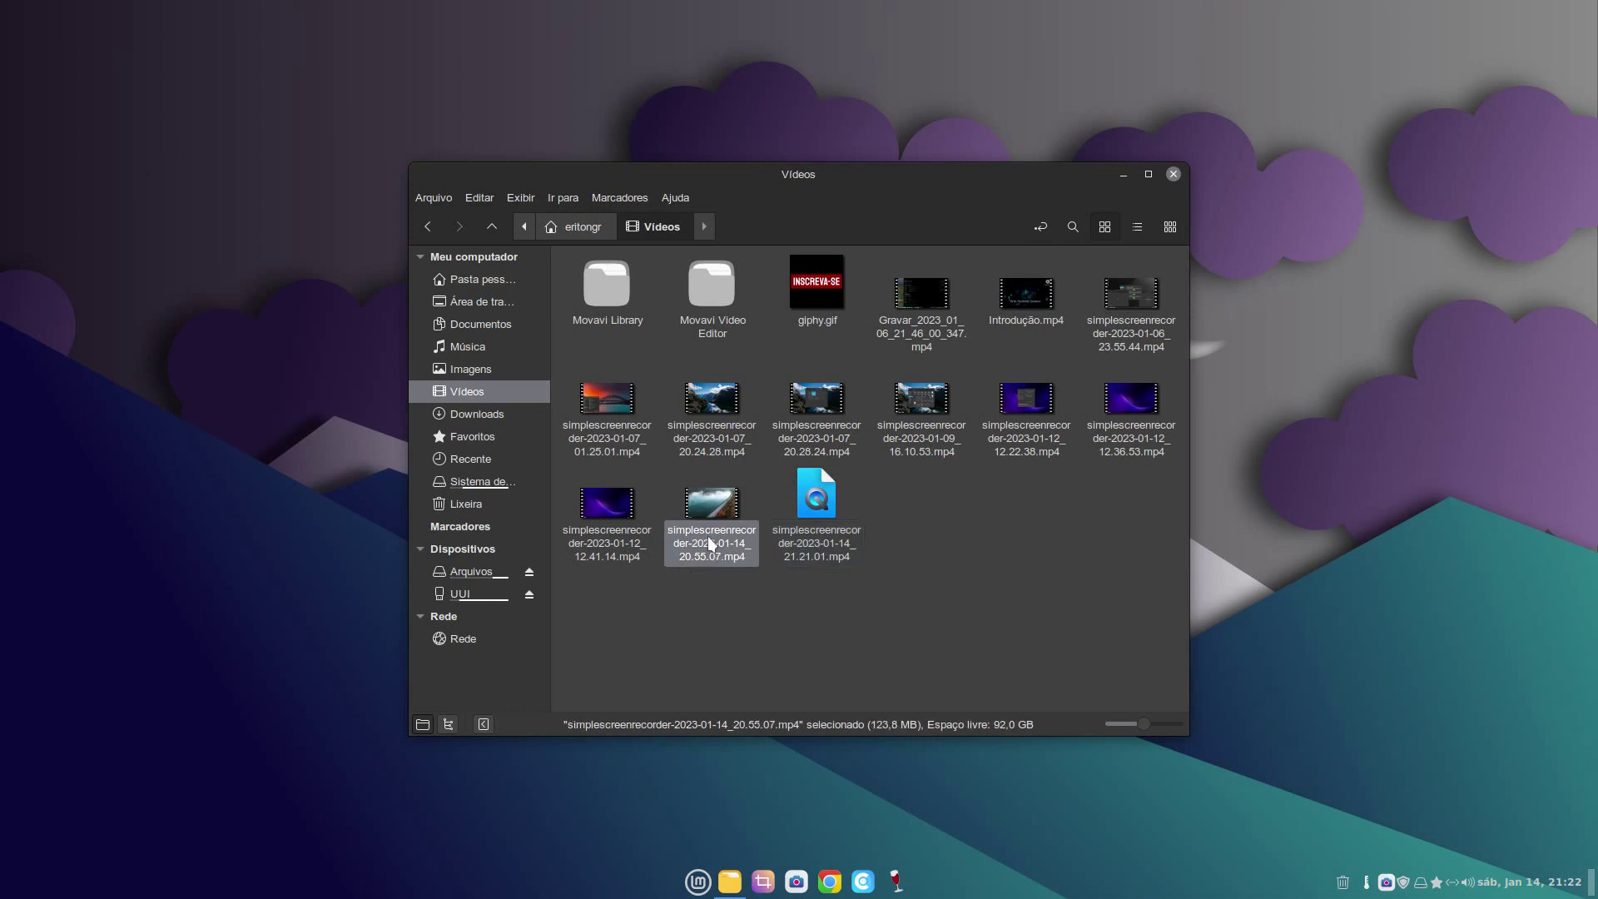
click(895, 883)
click(730, 876)
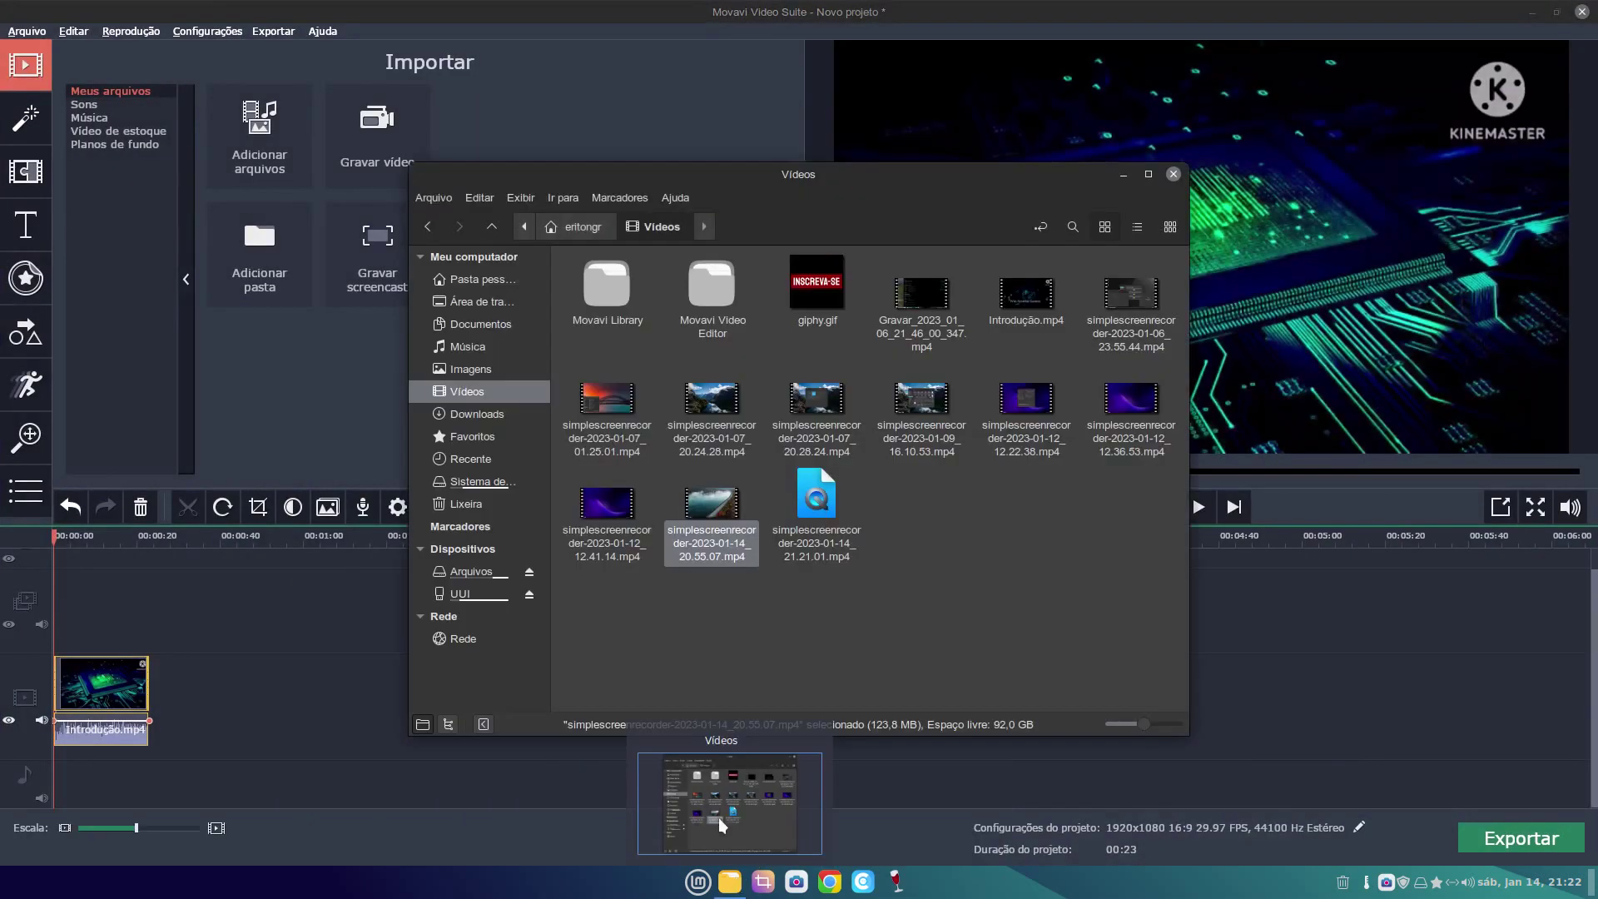
drag(711, 504, 243, 711)
click(1123, 174)
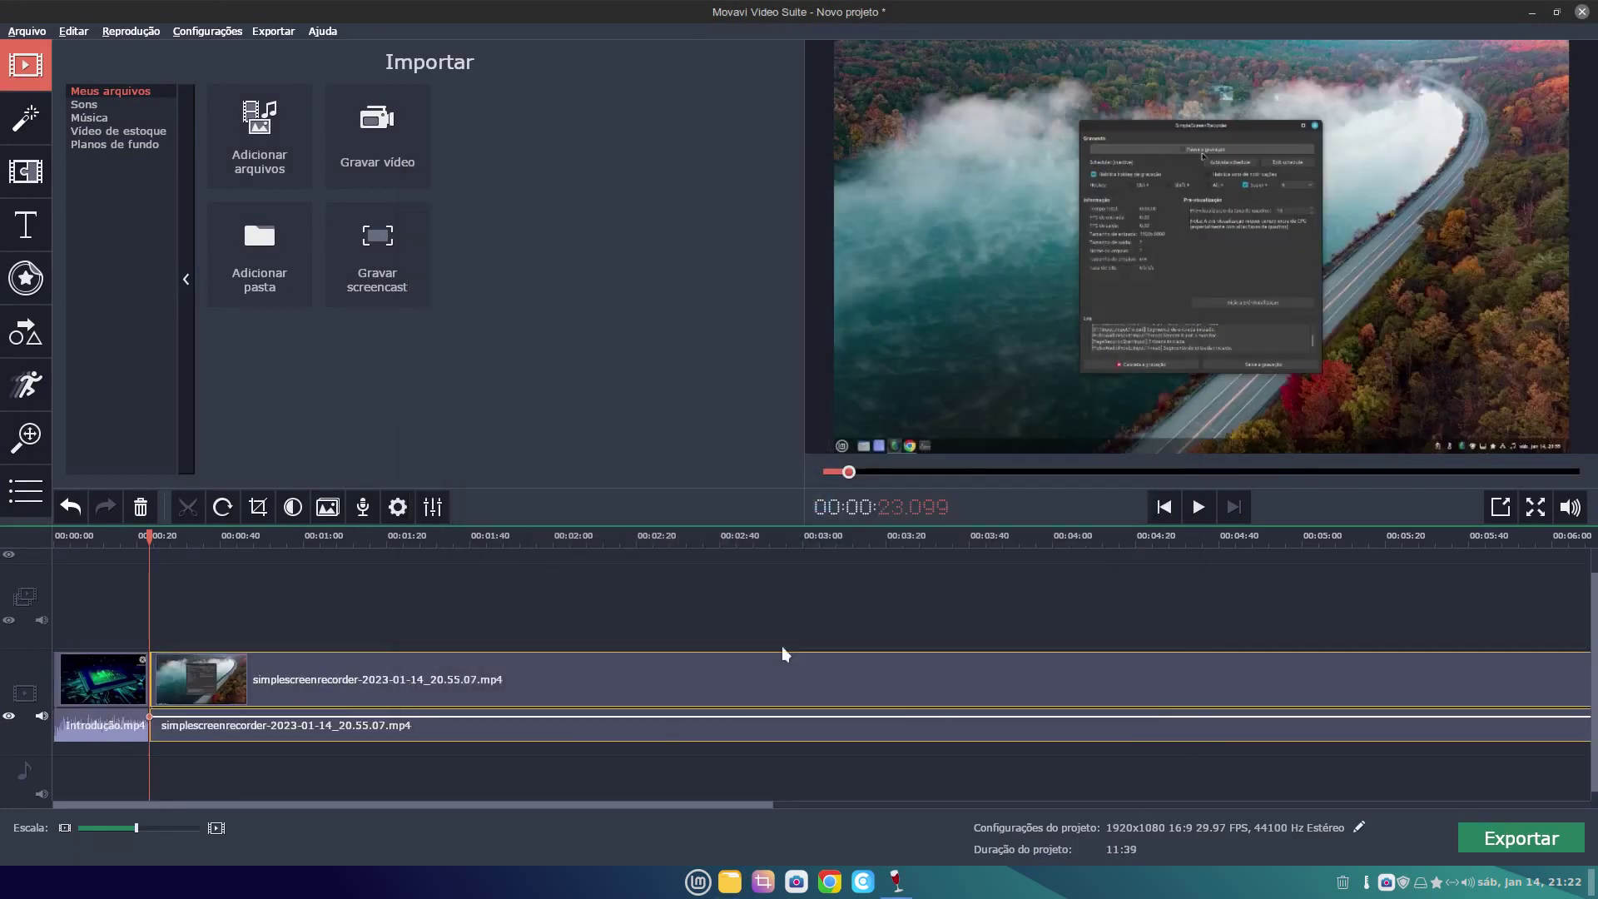
Step: Apply the "Catavento - 13 partes" transition to all clips with the transition wizard
drag(281, 803, 235, 776)
click(296, 701)
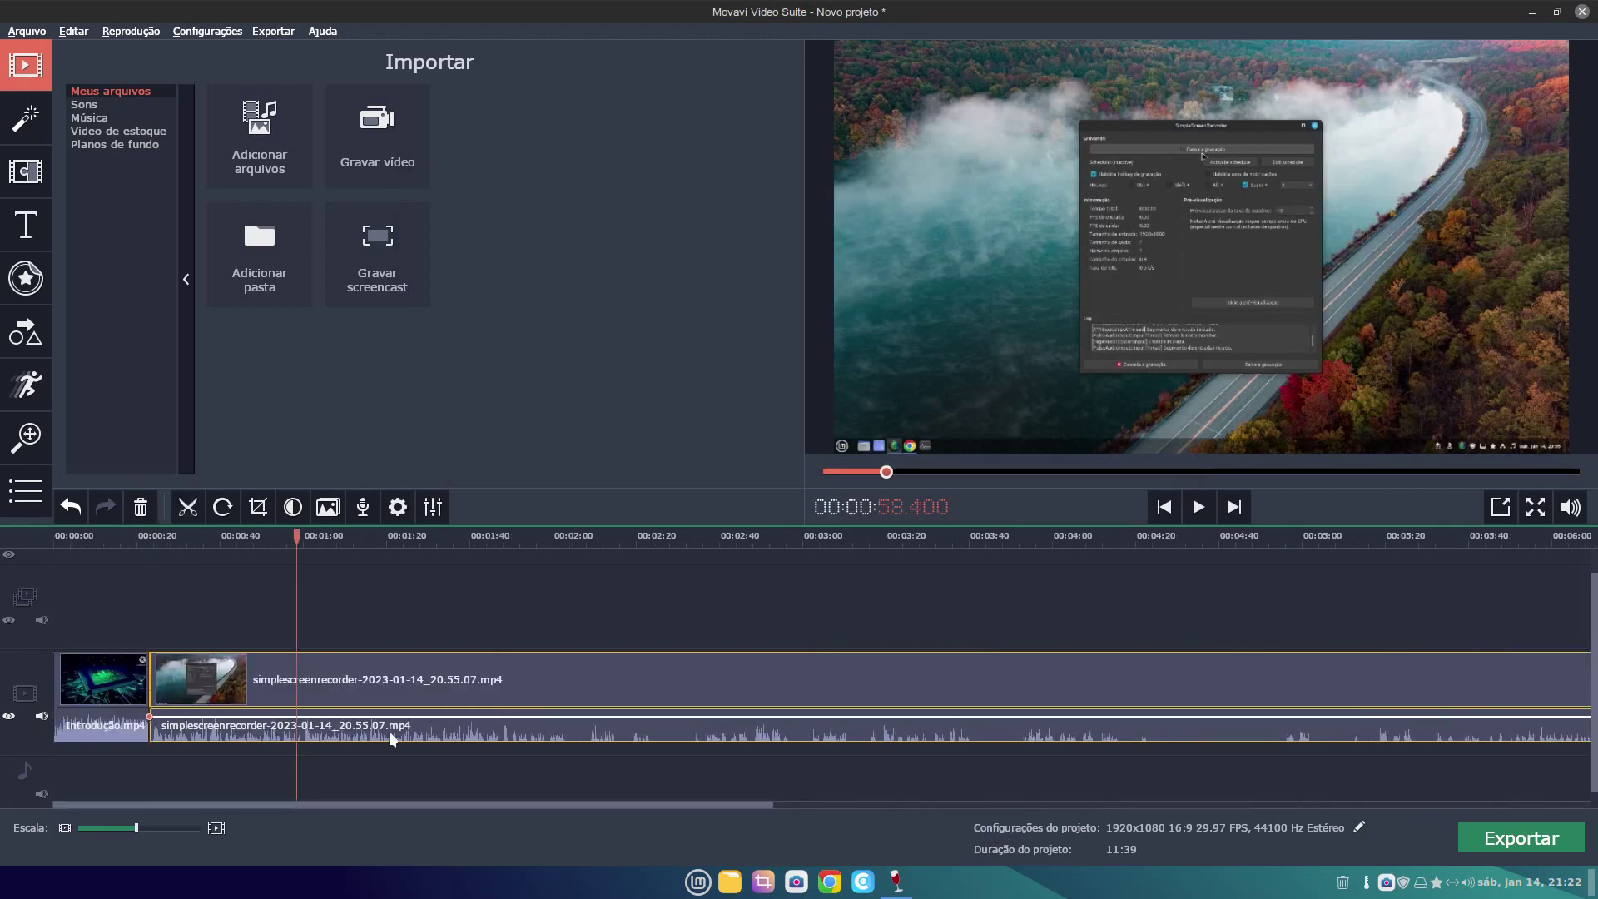
click(328, 507)
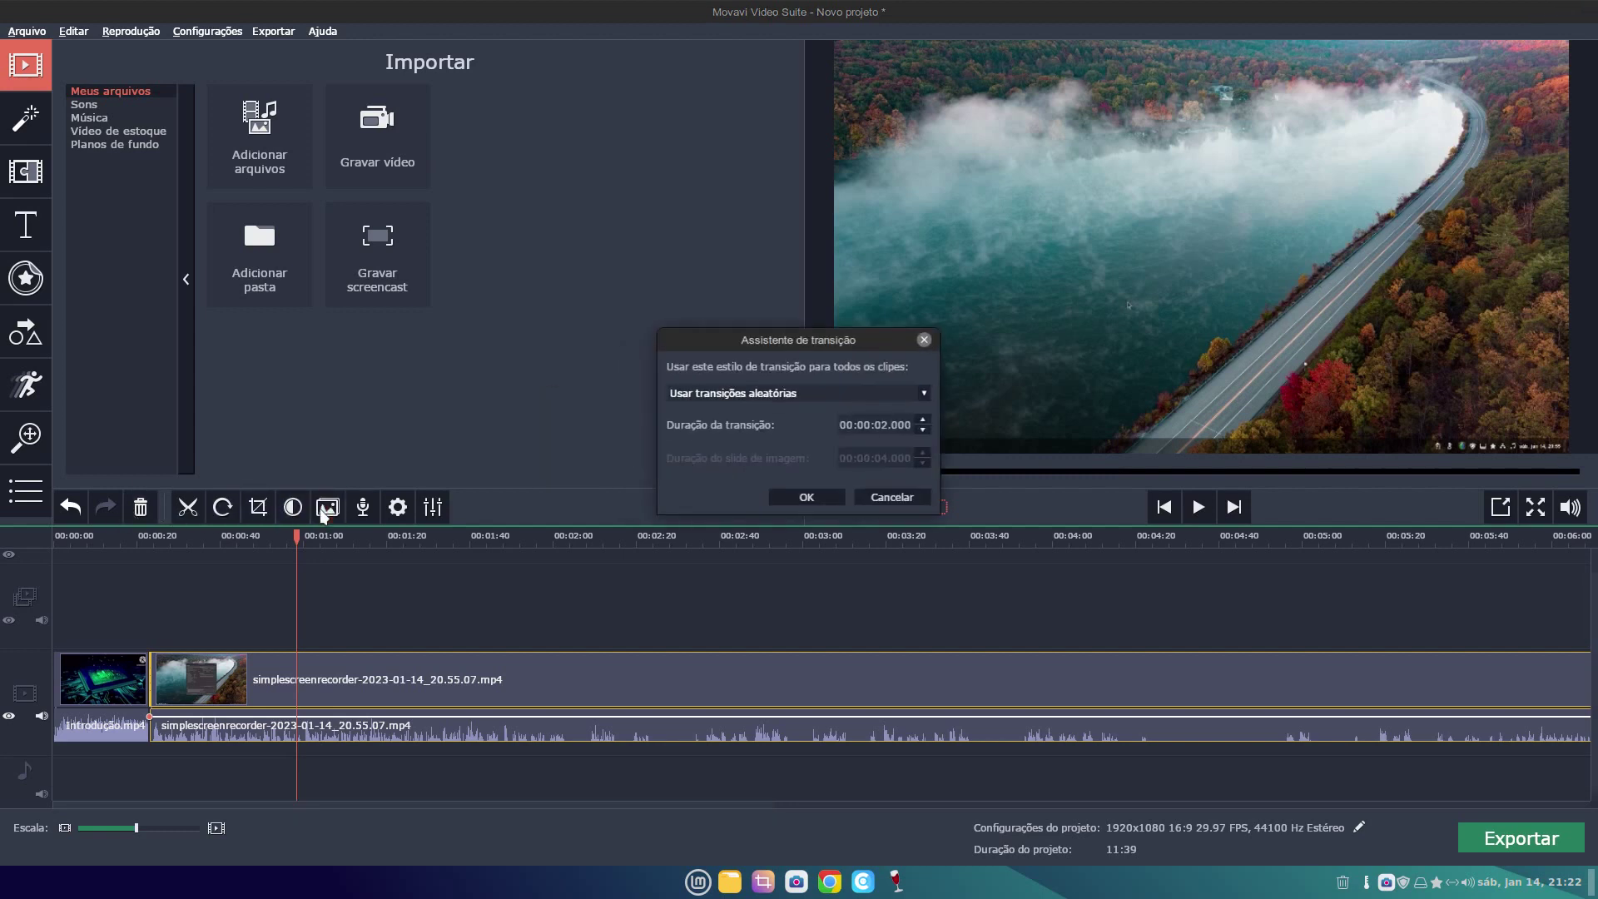
click(716, 393)
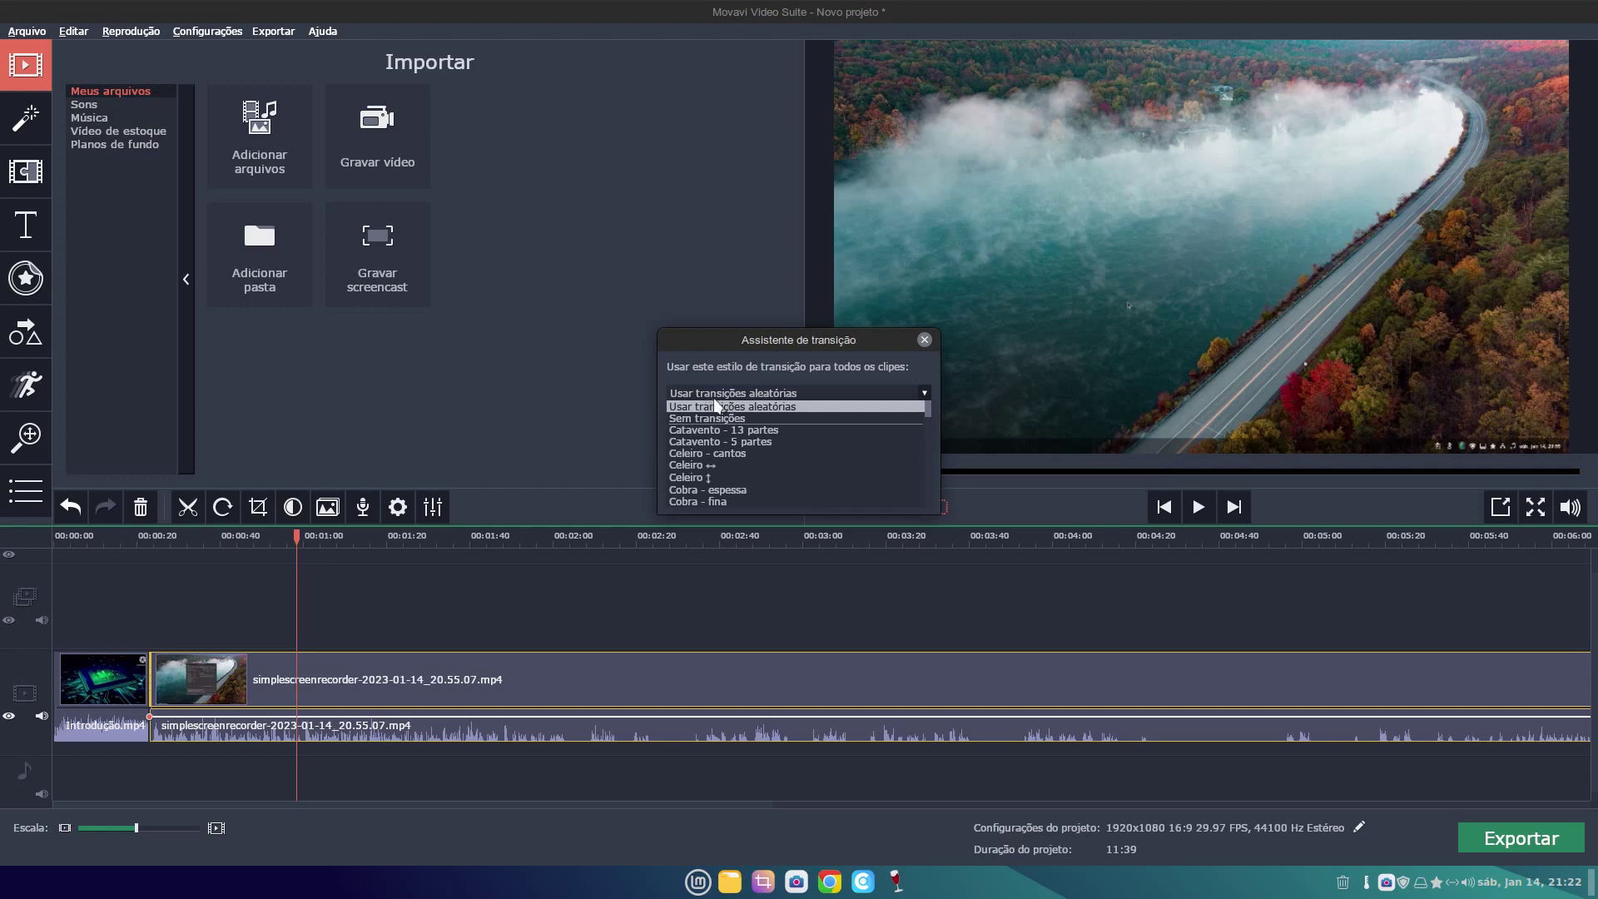
click(752, 431)
click(794, 496)
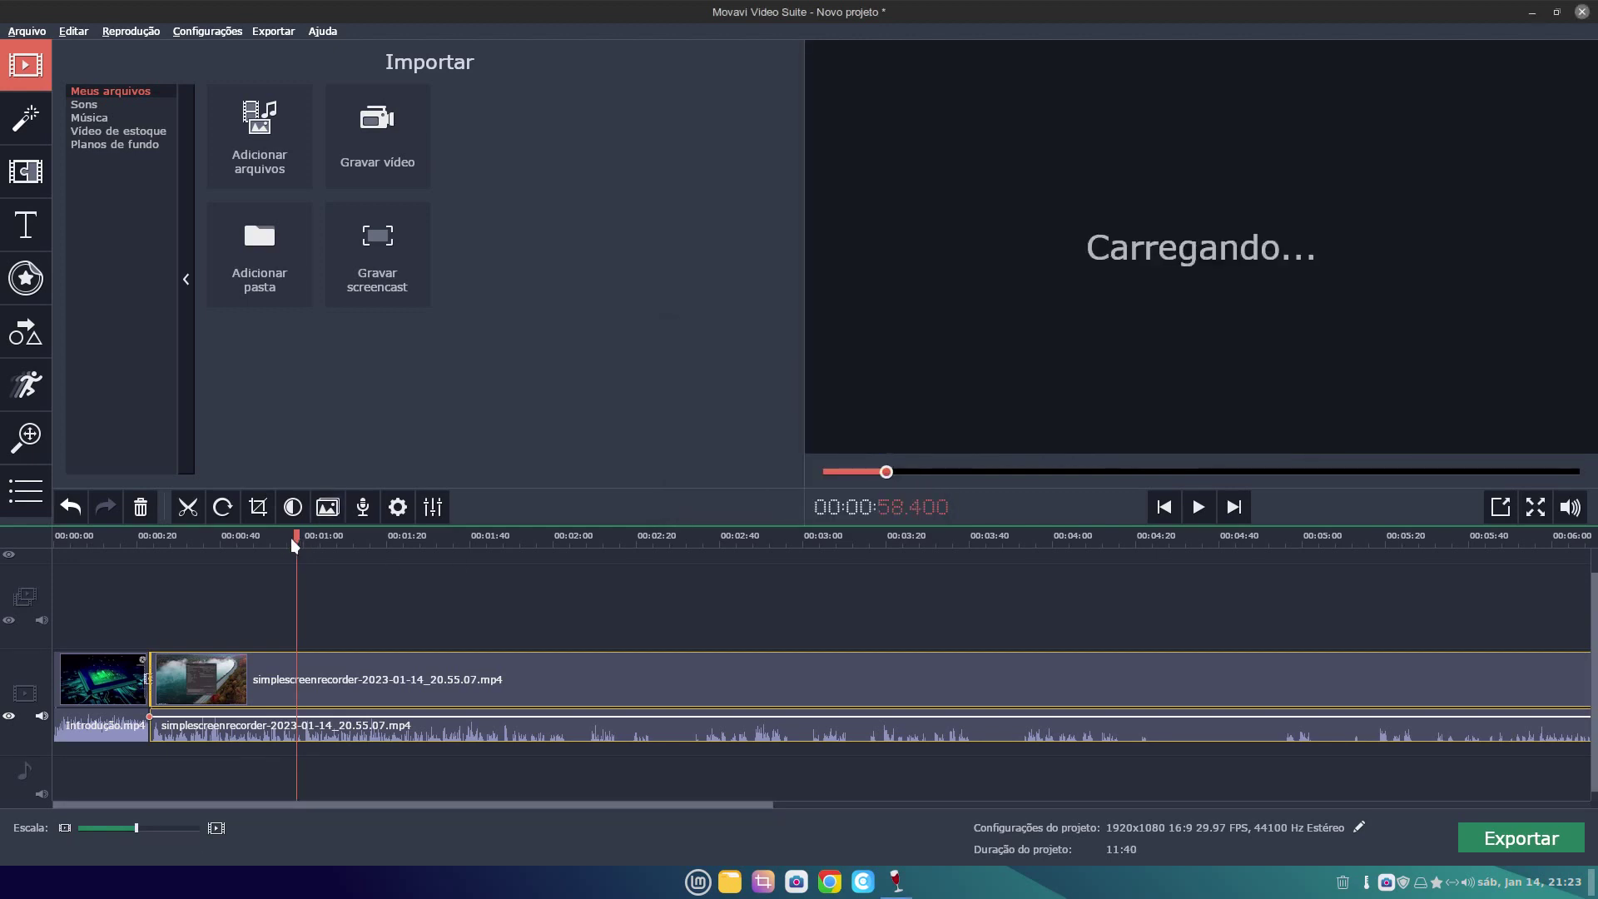
Step: Preview the transition between the intro and the screen recording, starting from about 00:00:21
click(270, 537)
drag(272, 536, 142, 560)
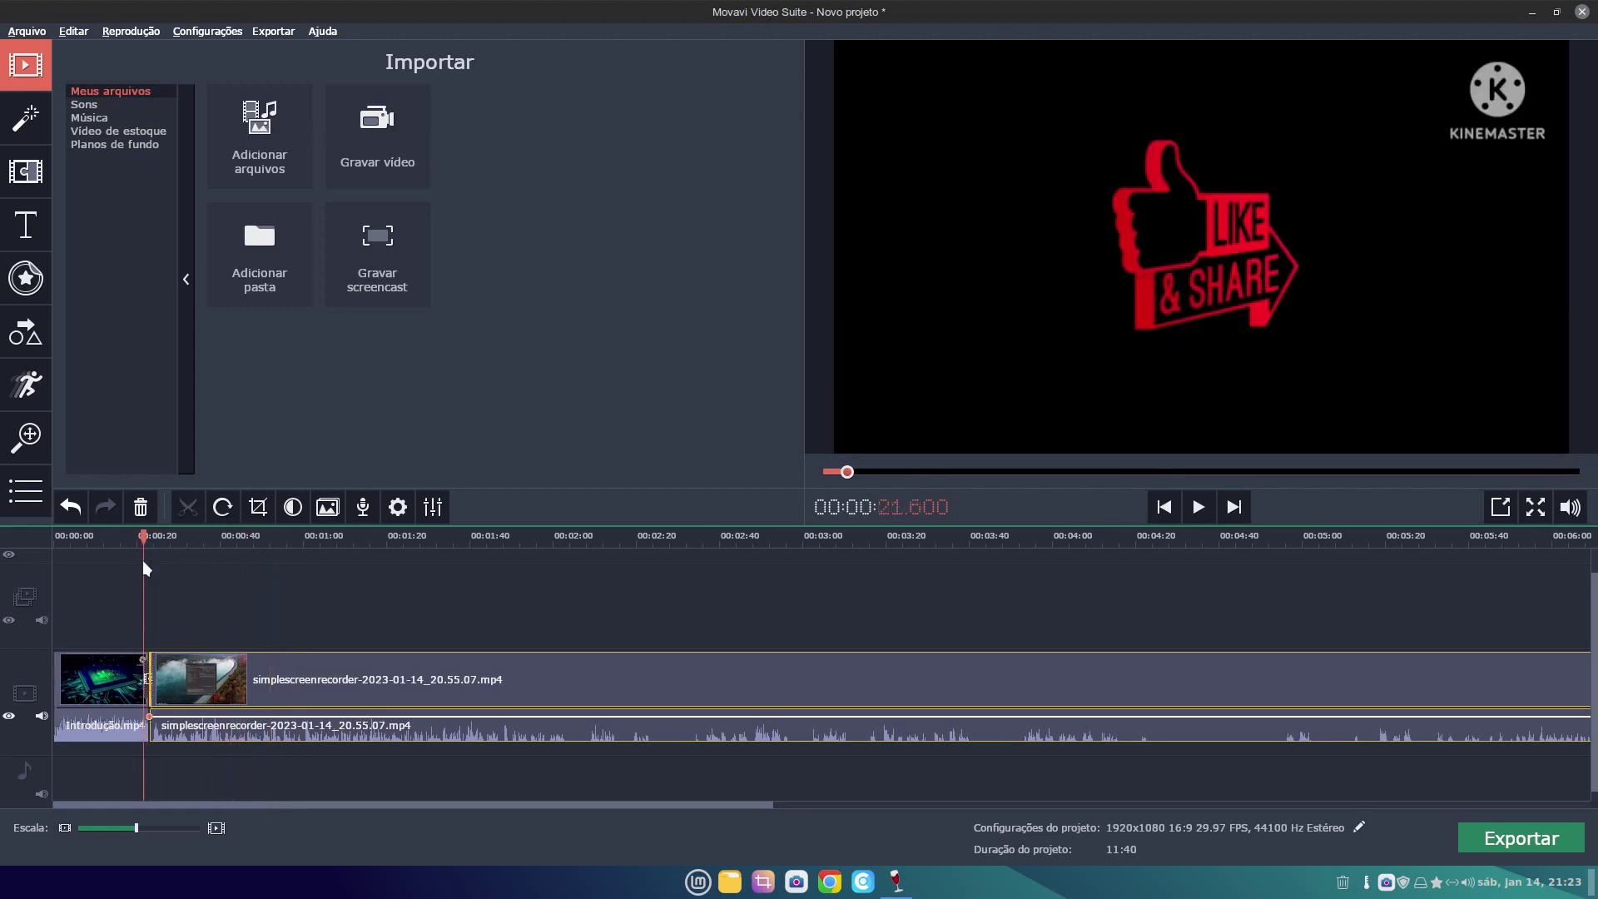
click(1199, 508)
Step: Find where the file-transfer wait begins in the screen recording and split the clip there, at about 00:04:19
drag(158, 537, 959, 542)
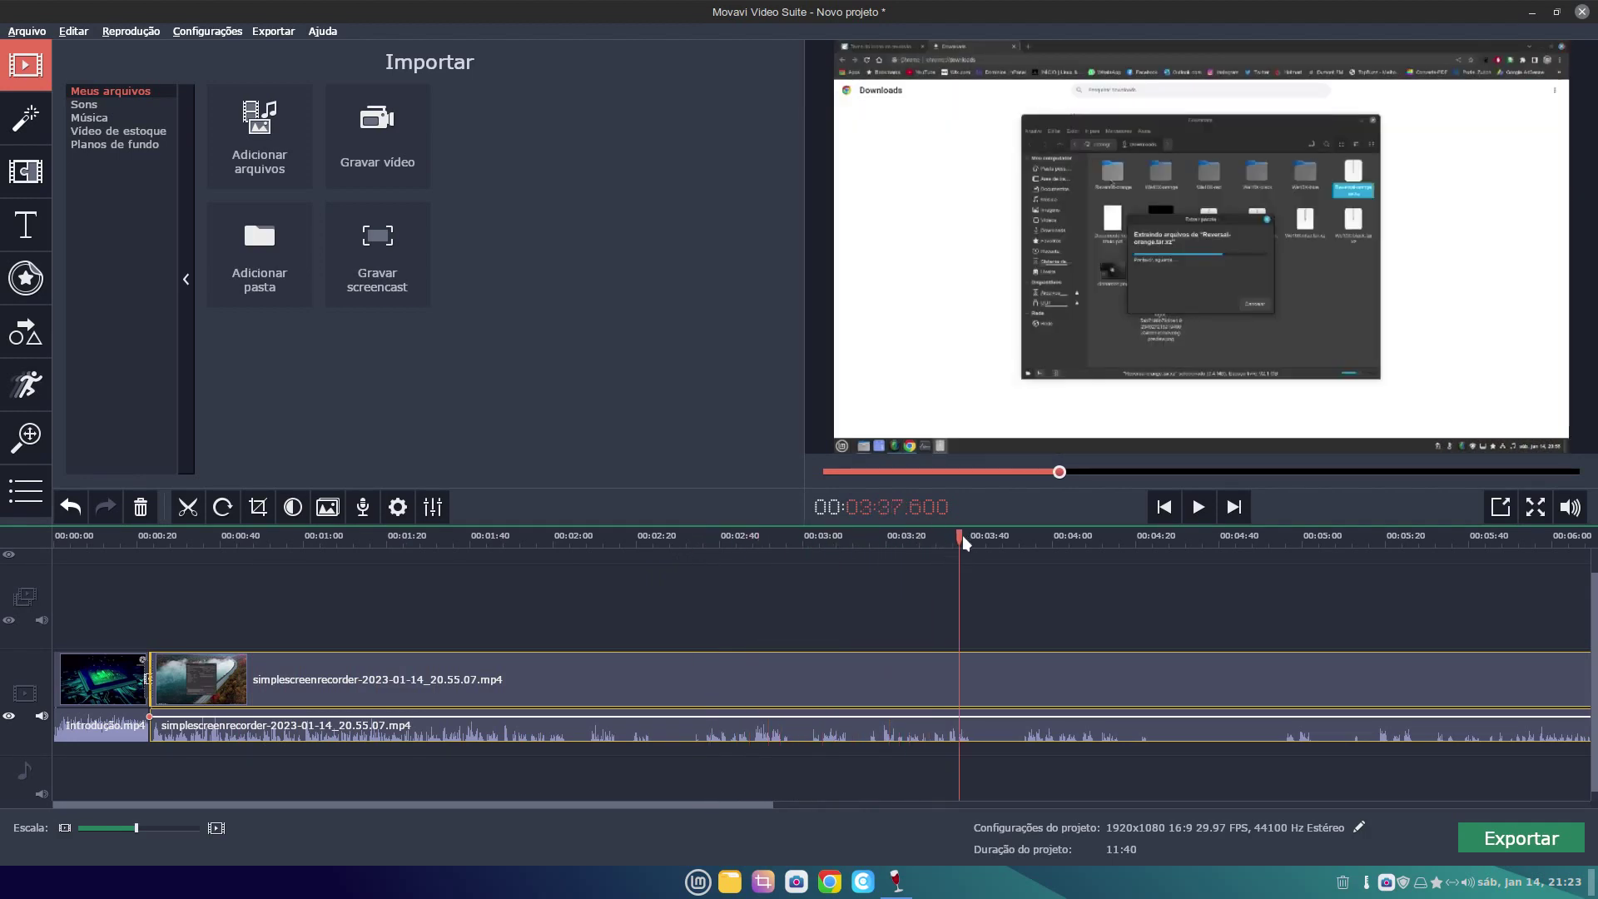
drag(959, 539, 905, 547)
click(1199, 507)
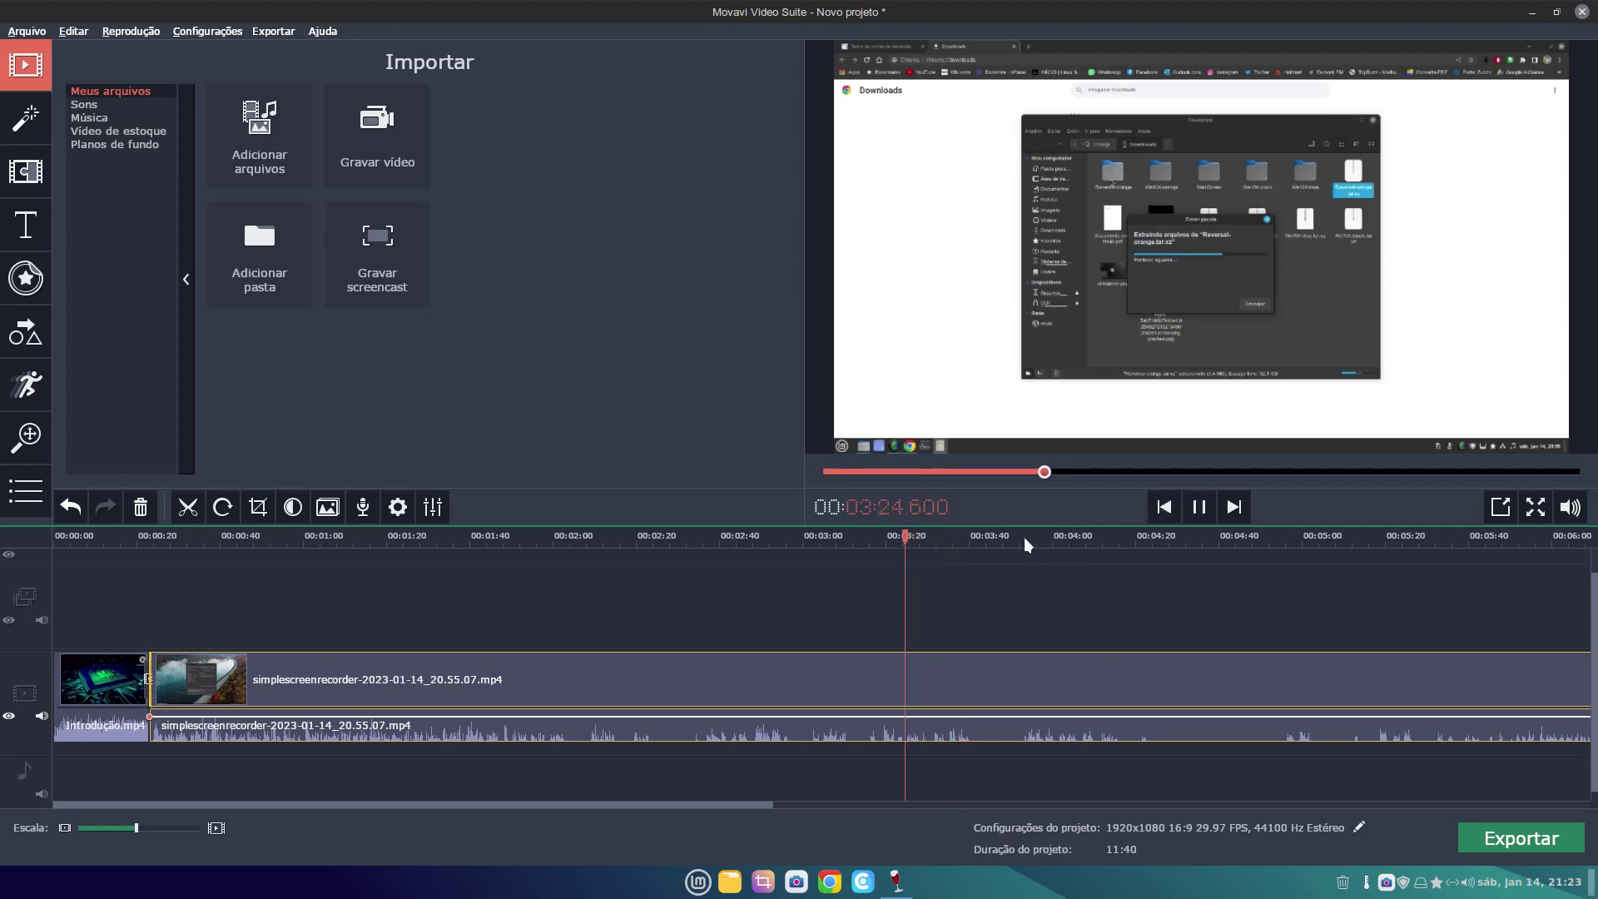
drag(908, 540, 858, 541)
click(1199, 507)
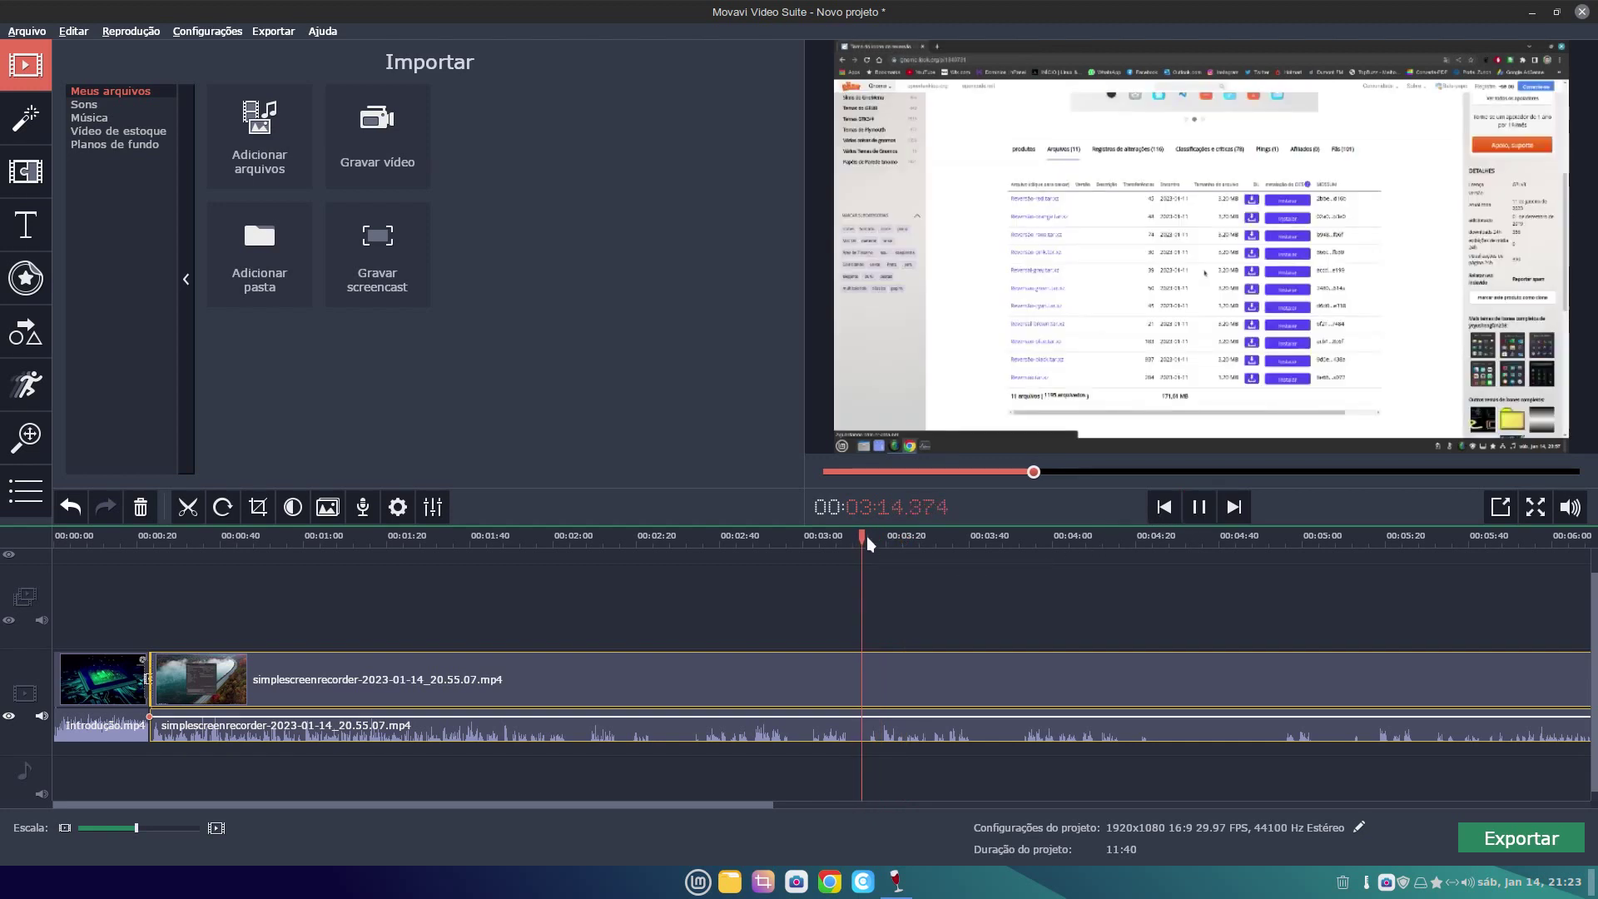
click(890, 540)
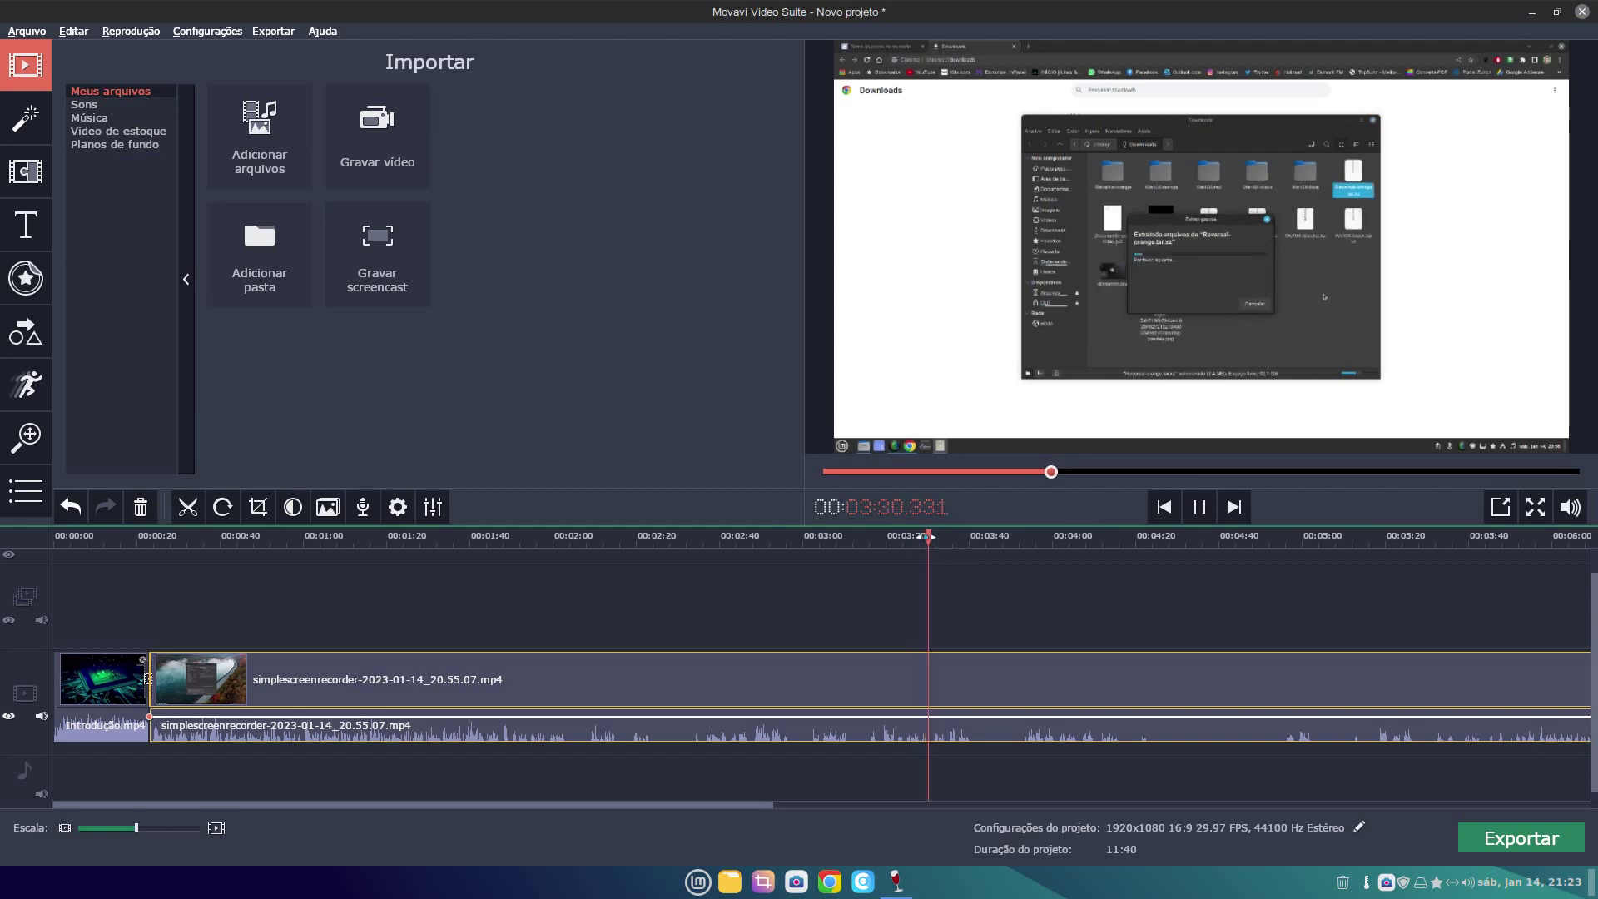
click(958, 537)
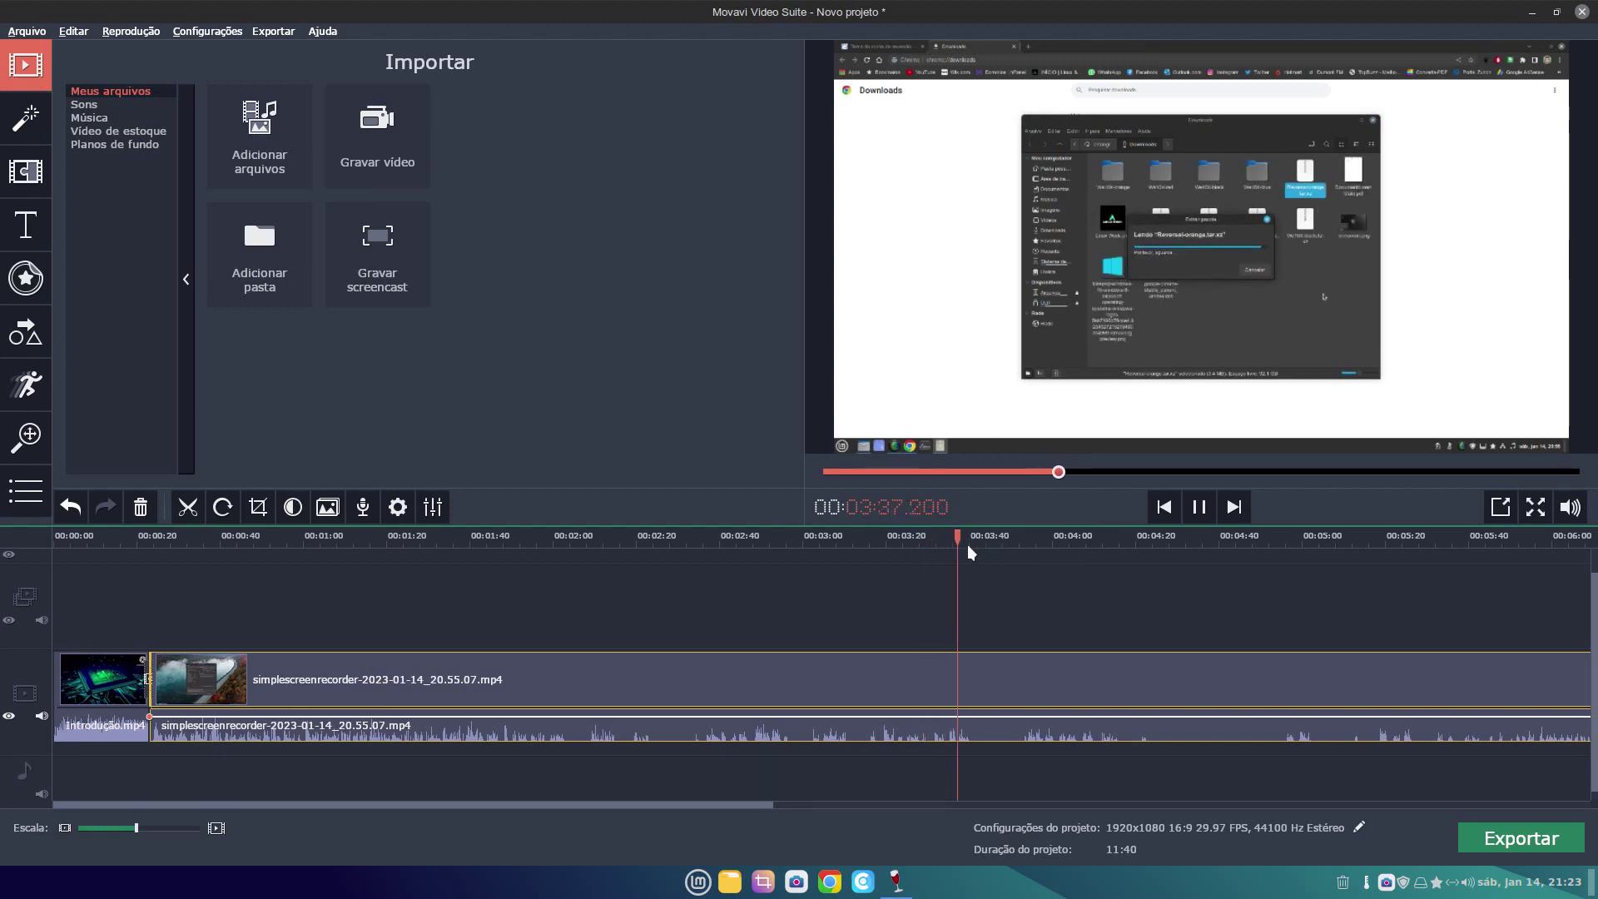
click(973, 537)
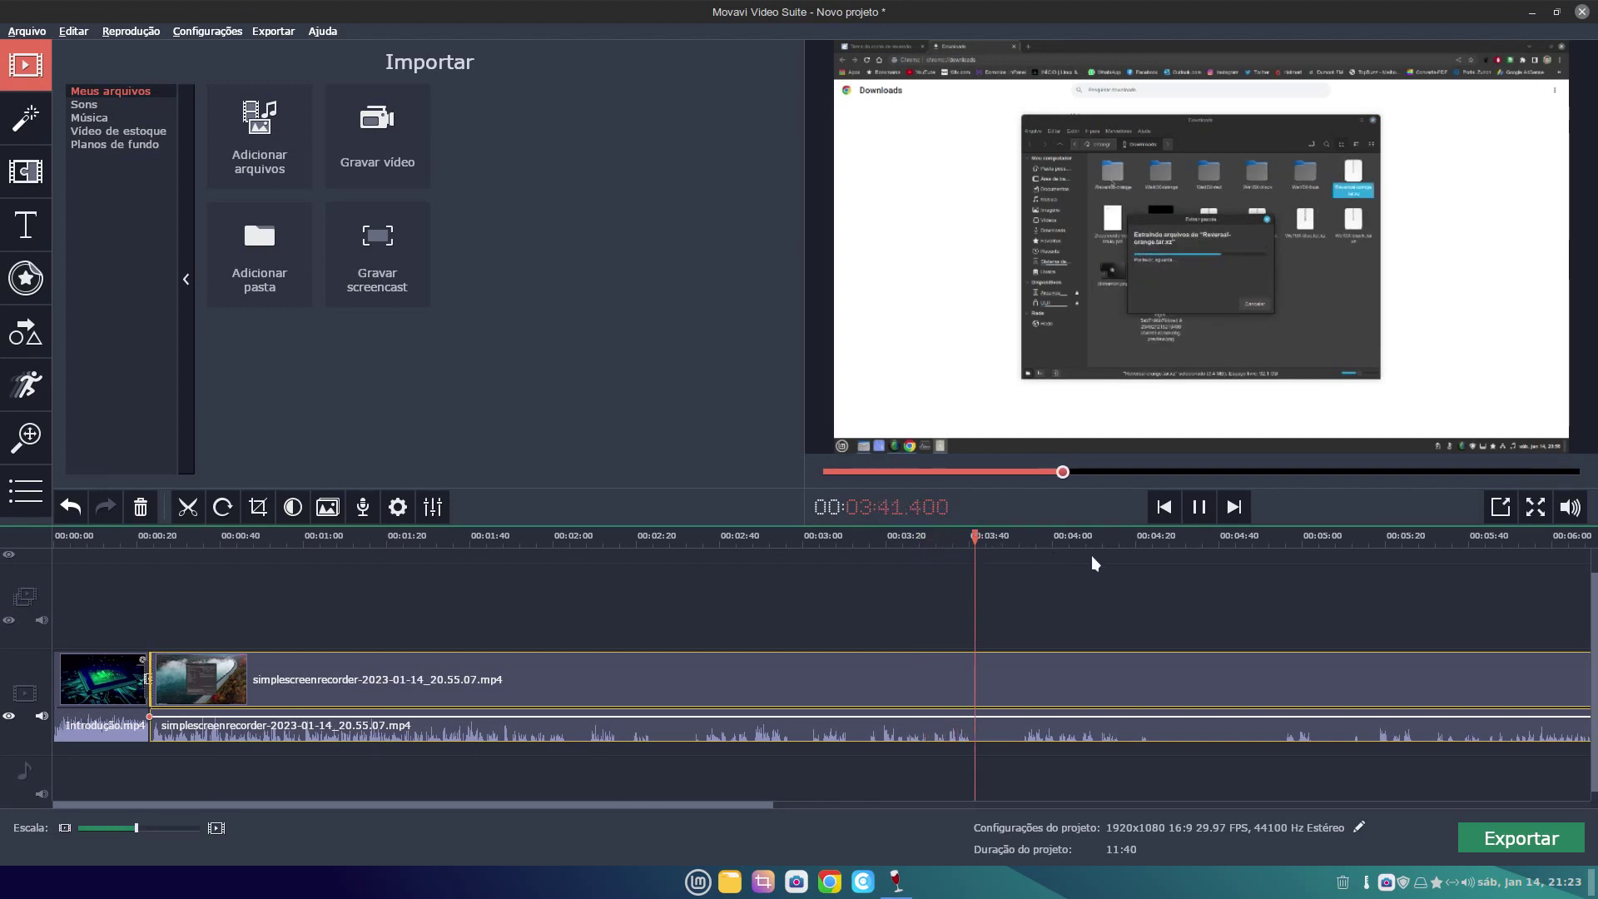
drag(973, 533, 1012, 537)
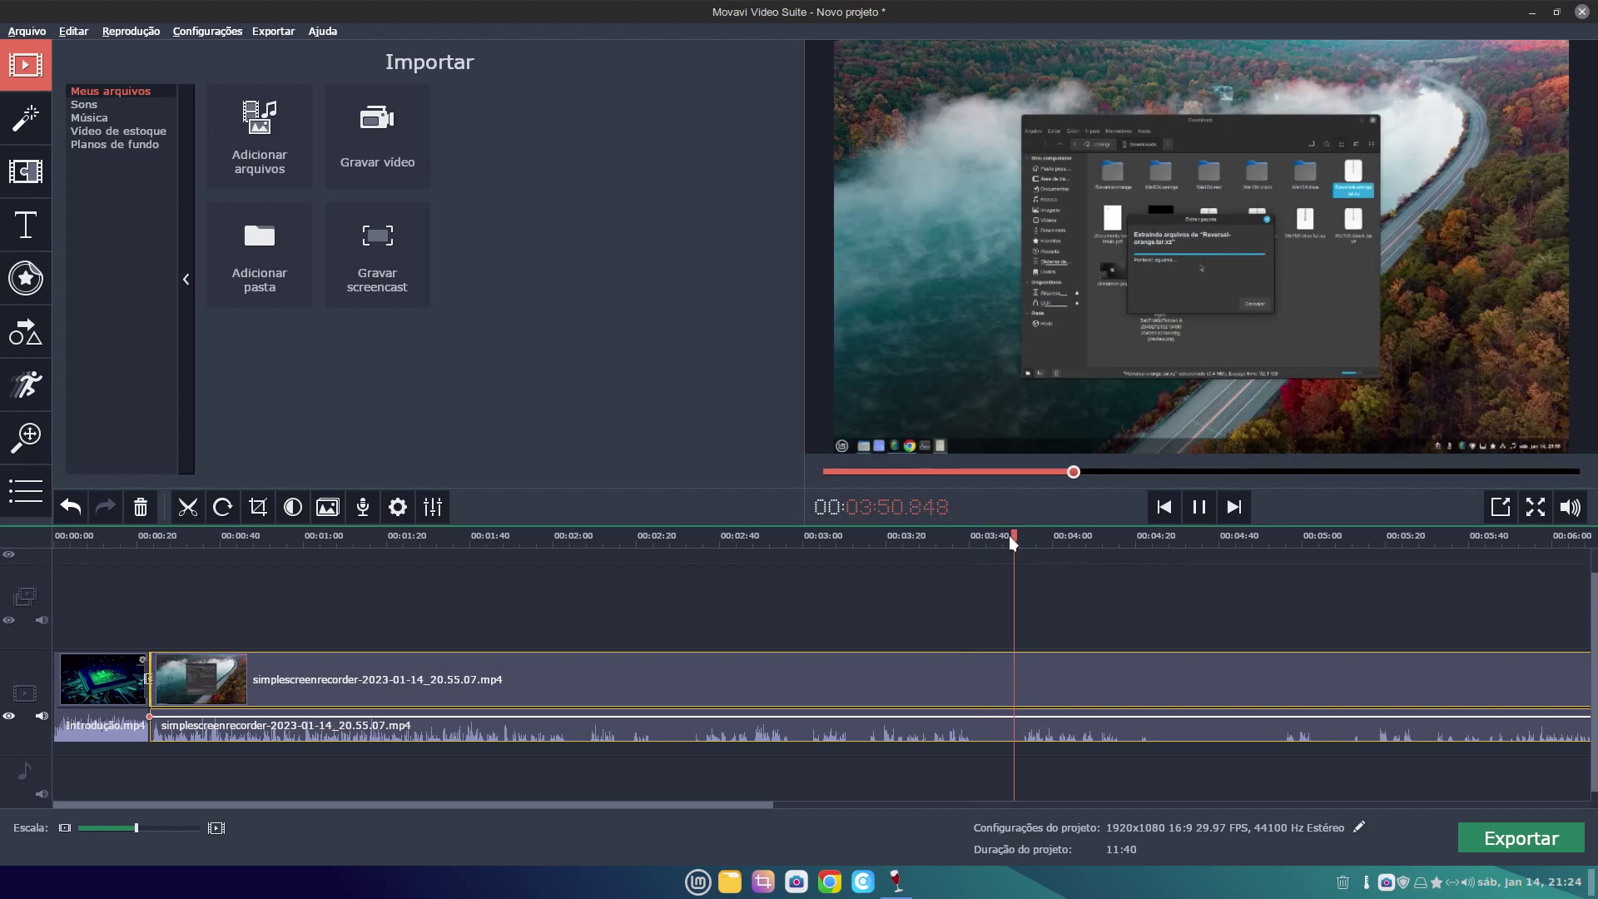
drag(1021, 537, 1043, 537)
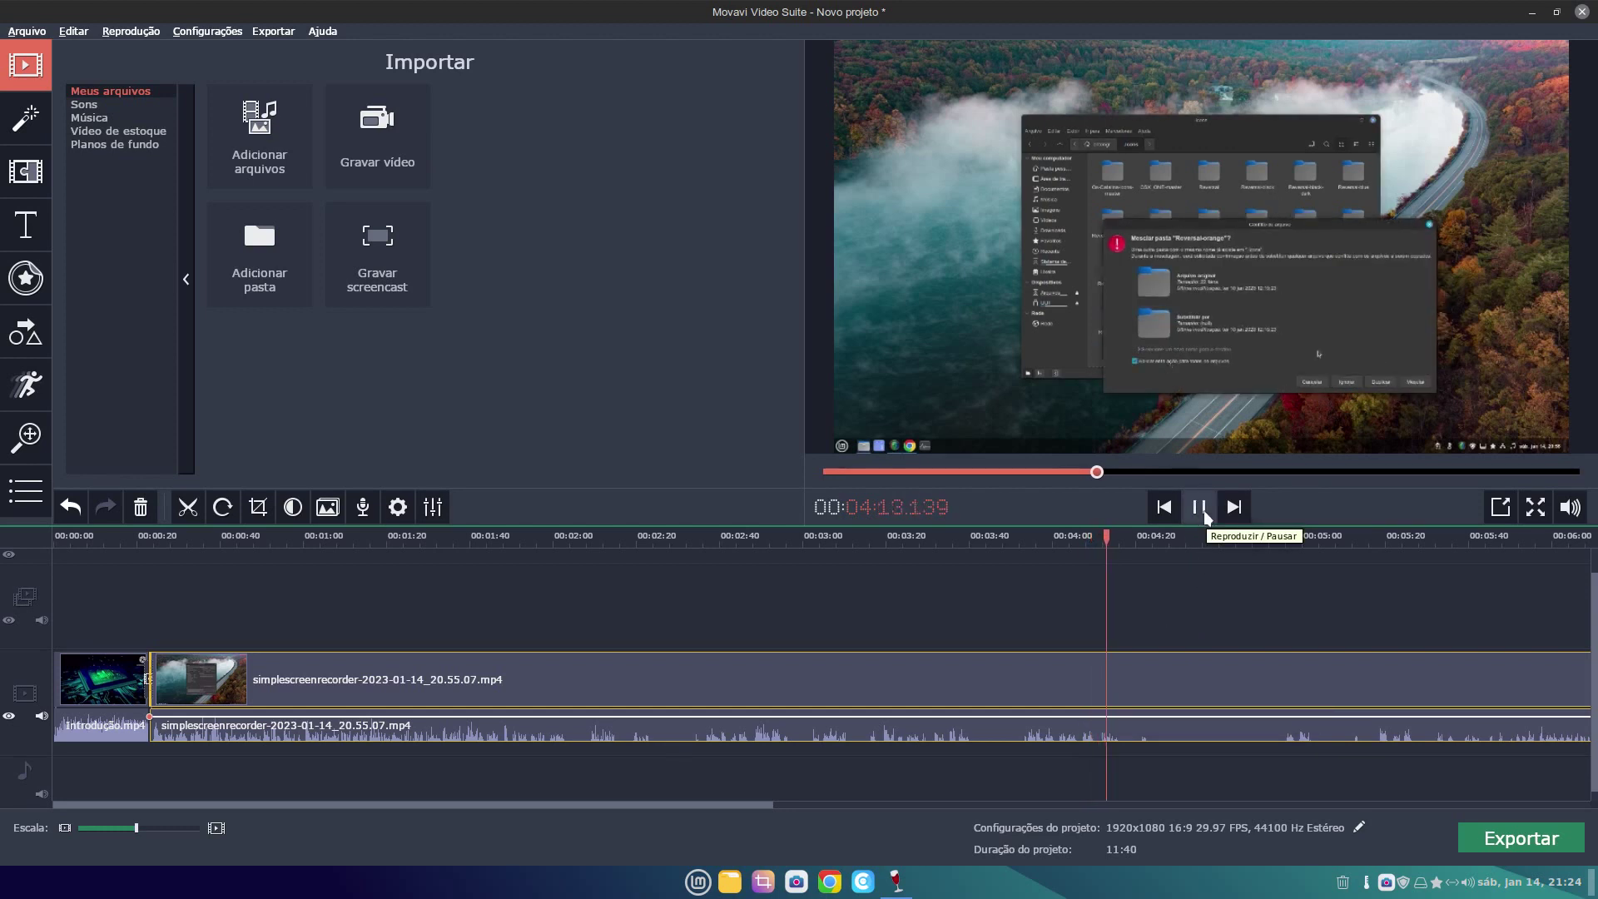
drag(726, 812, 981, 812)
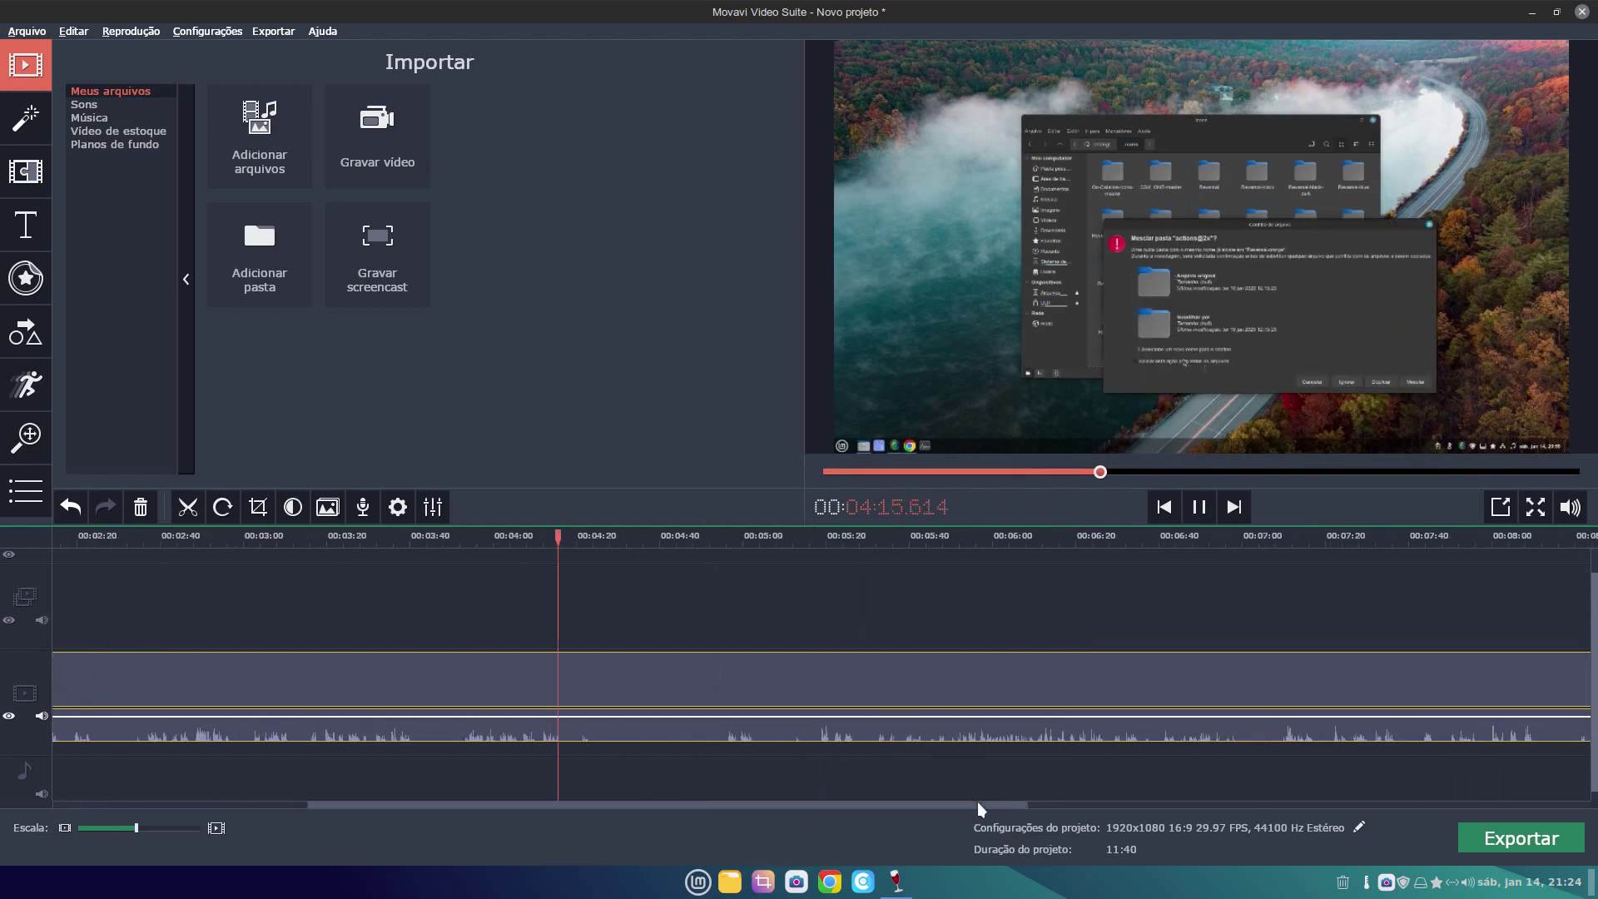
click(1200, 507)
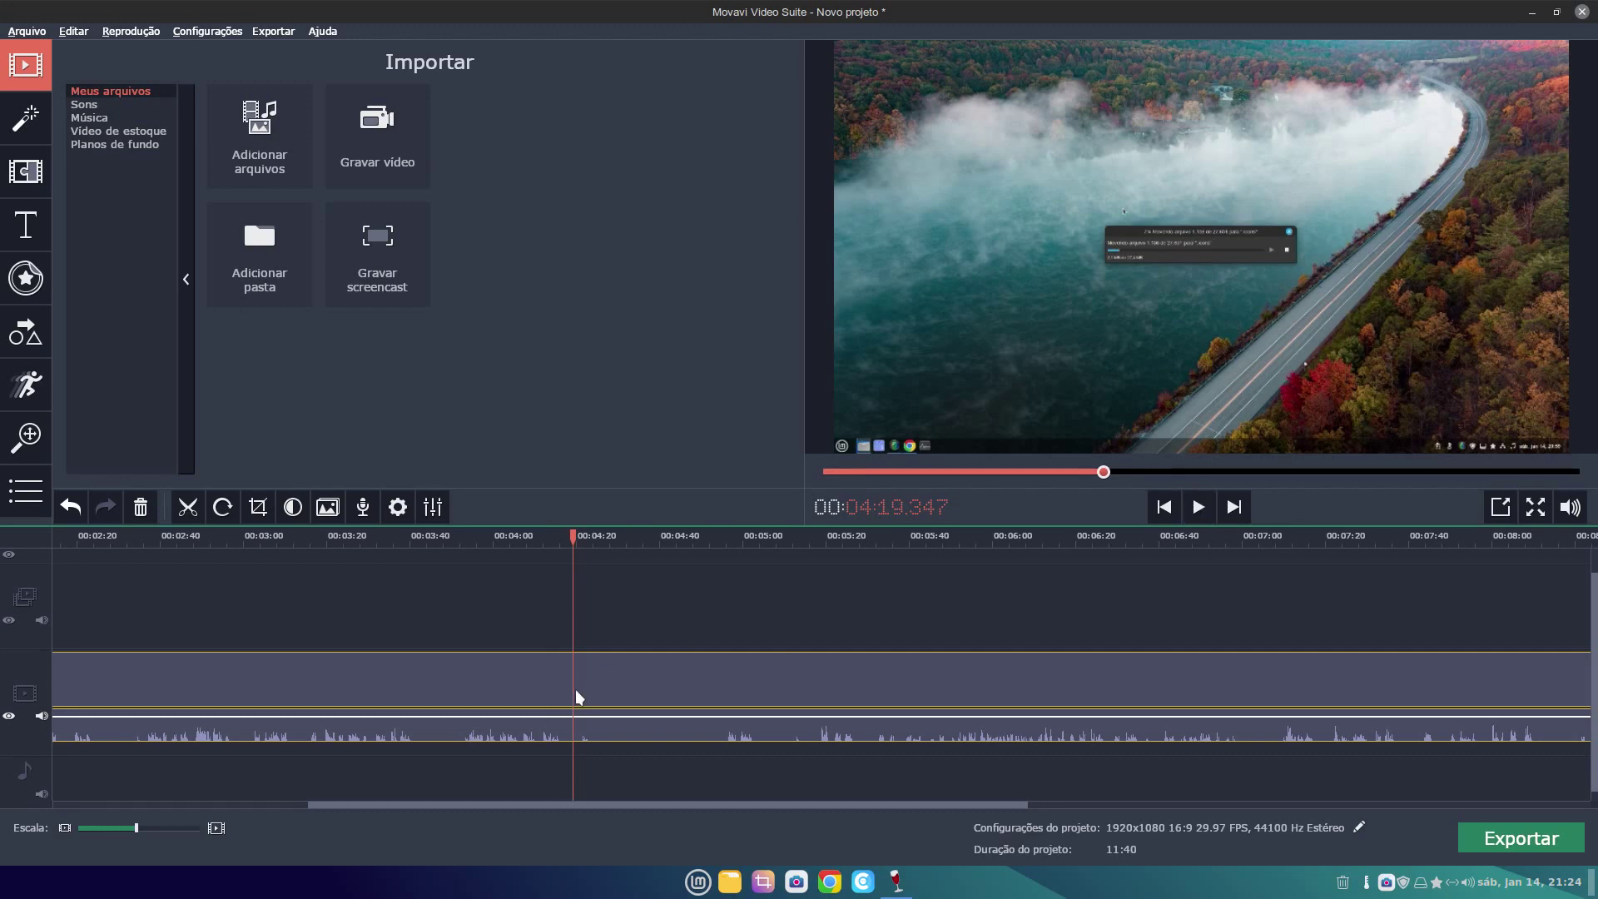
click(190, 508)
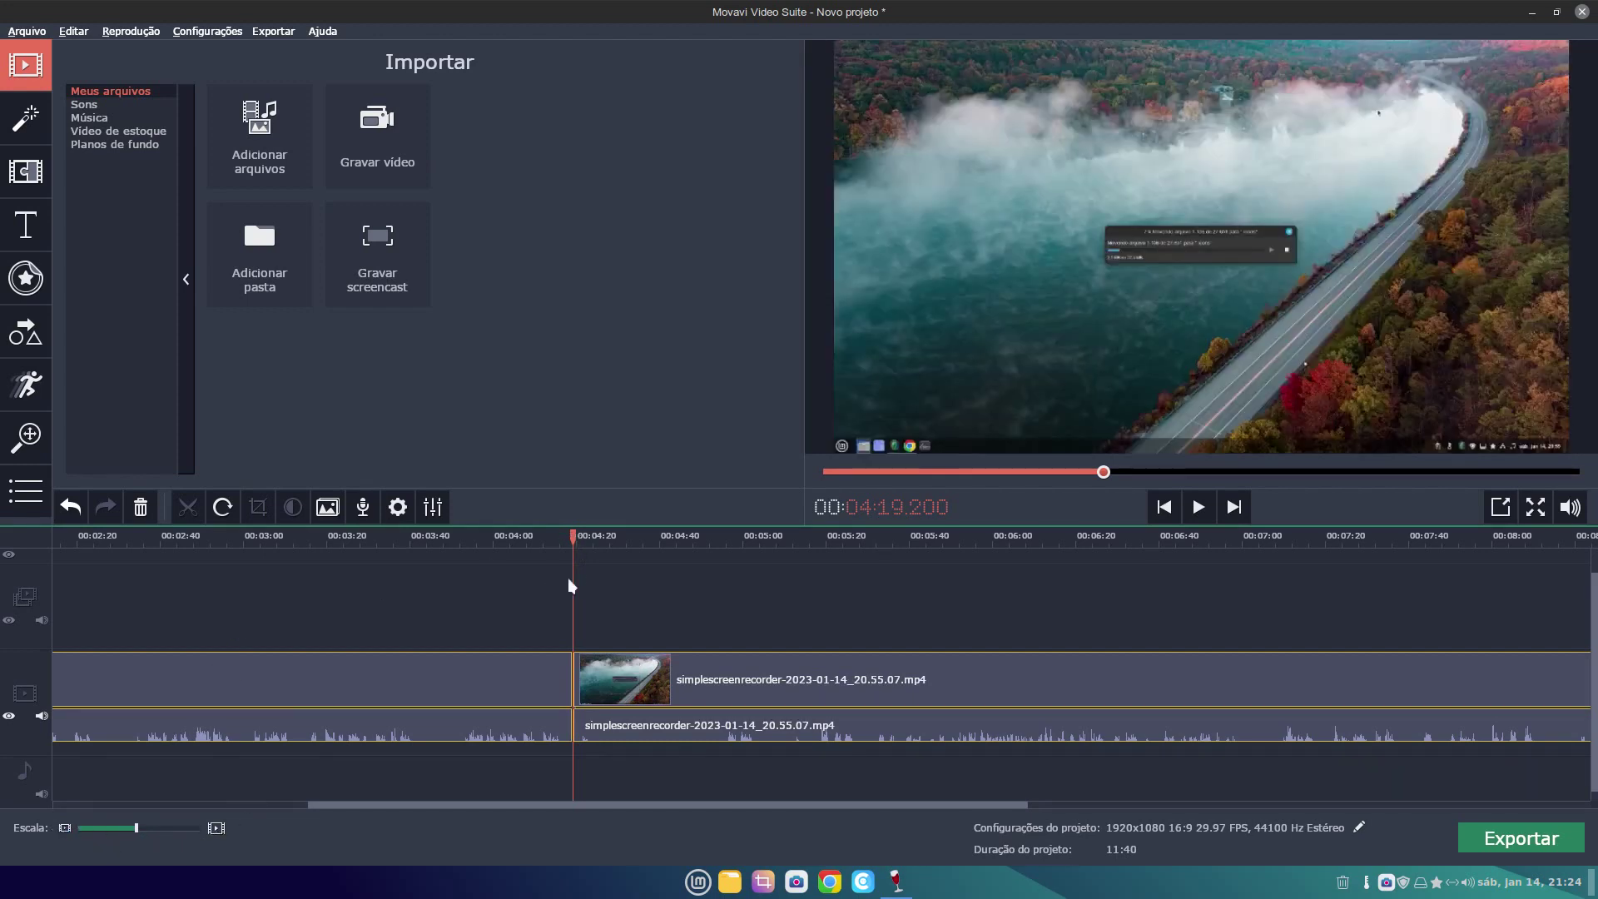
Step: Split the second part of the screen recording at about 00:05:01, near the end of the file-transfer wait
drag(572, 534, 671, 537)
click(1199, 508)
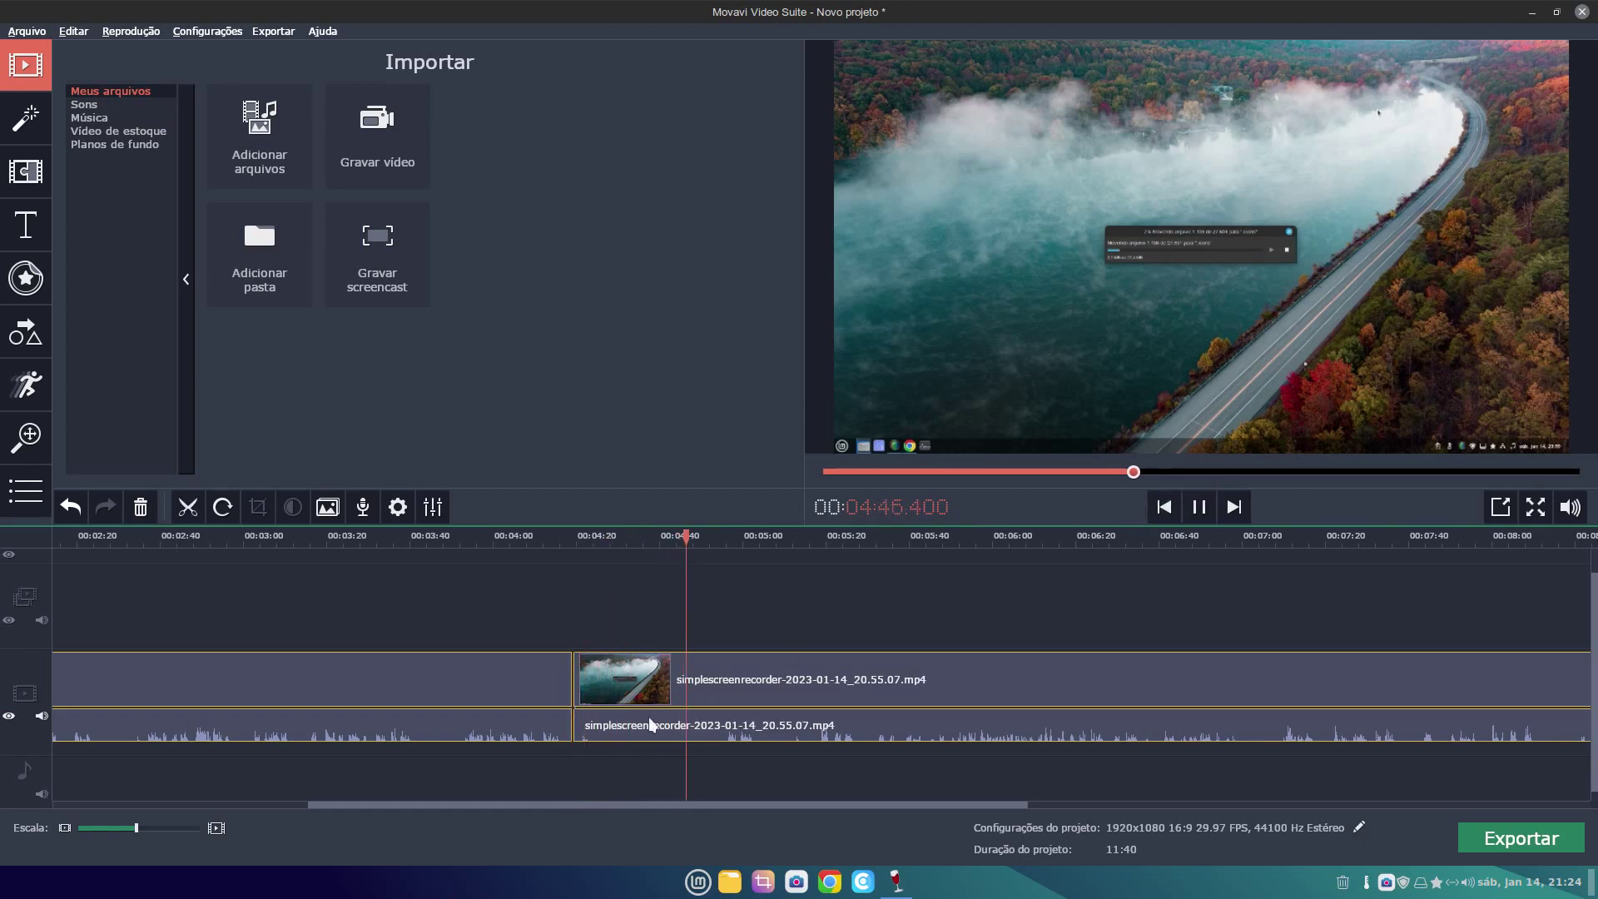
click(64, 830)
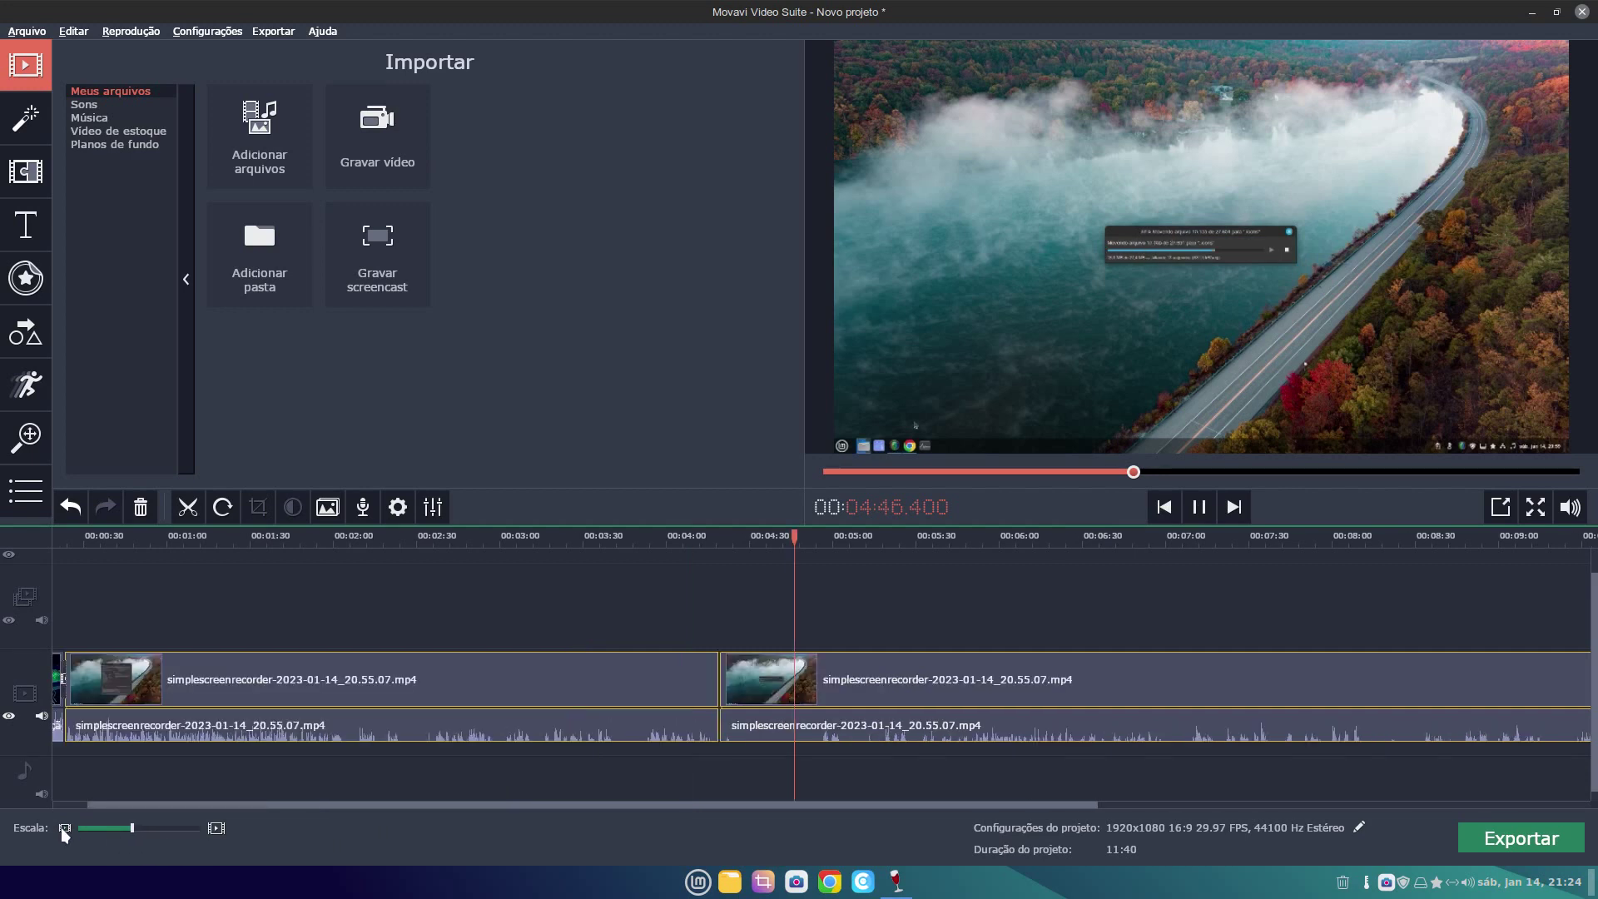
click(64, 830)
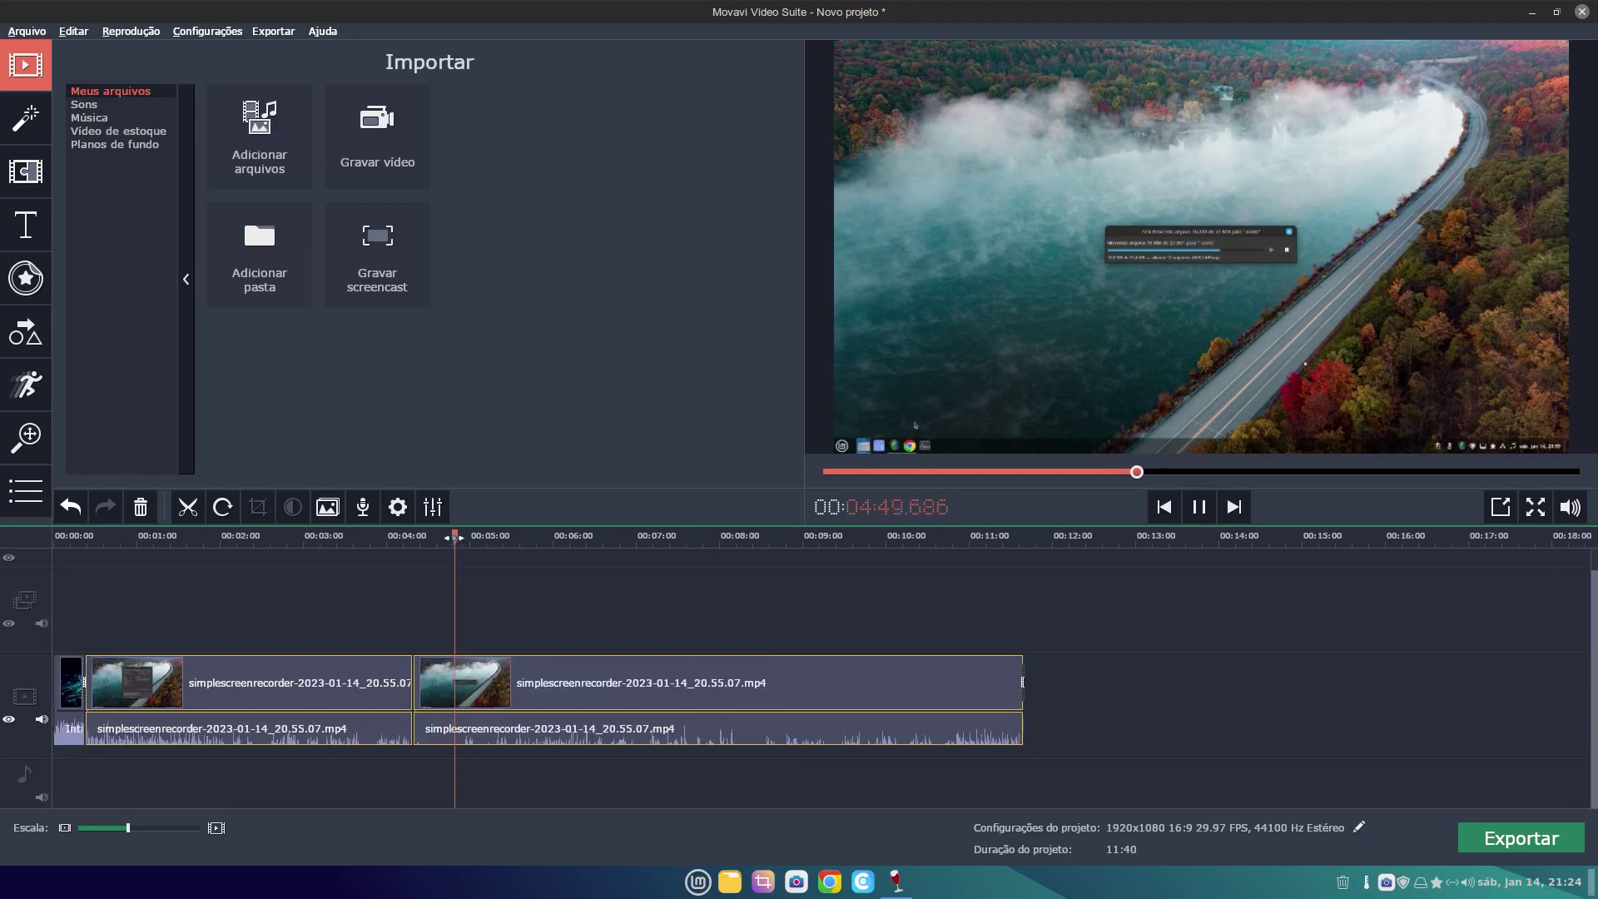
click(472, 537)
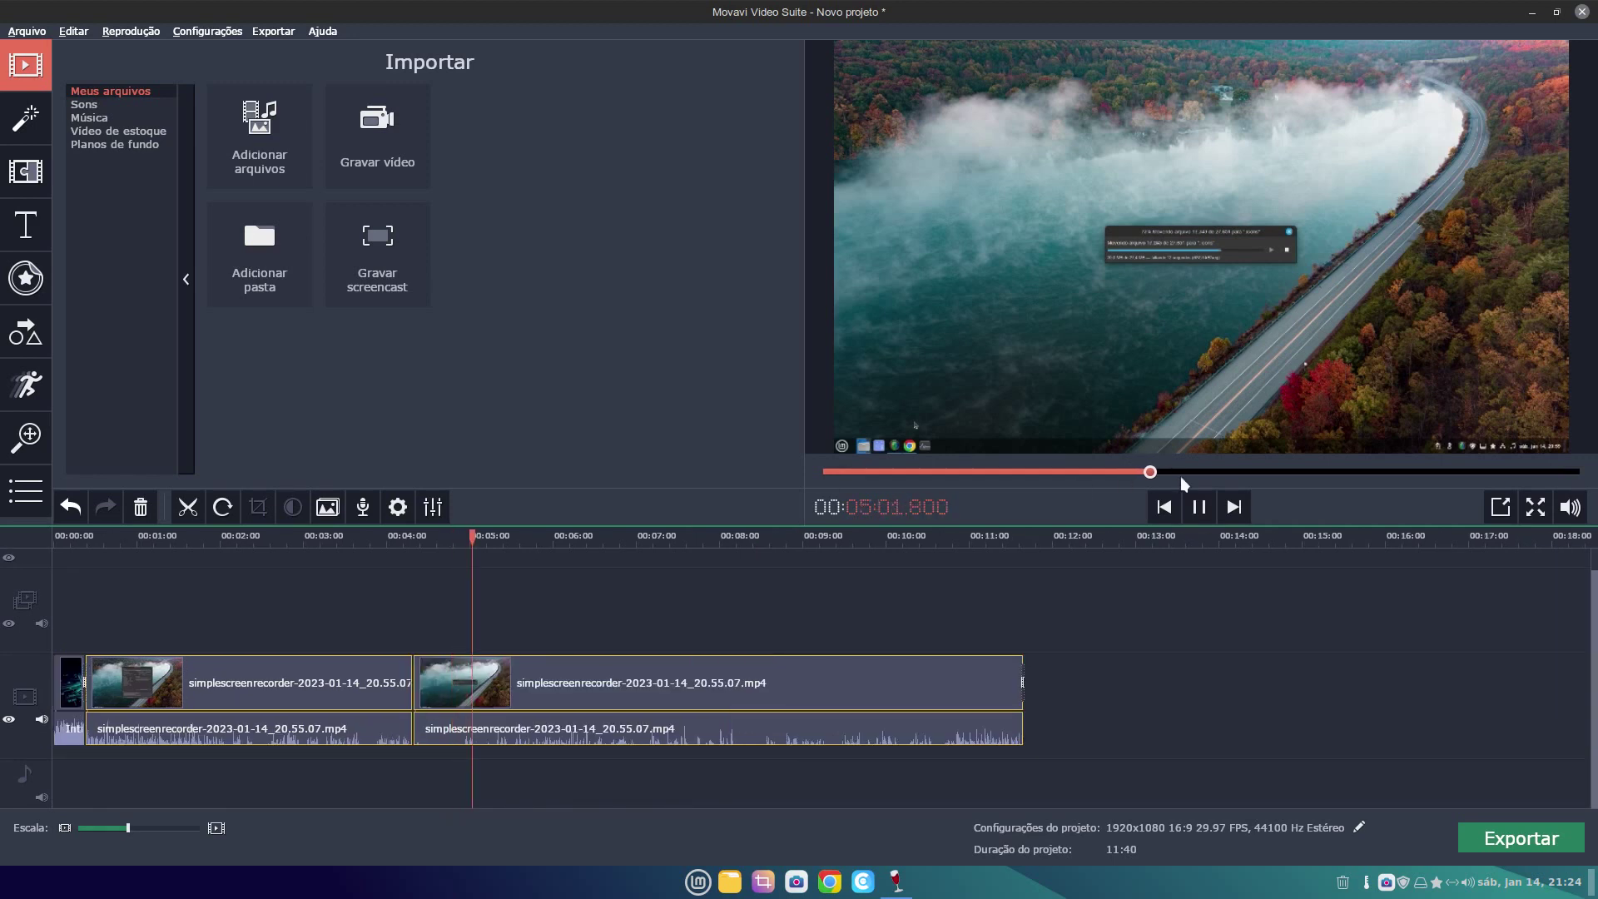
click(1200, 508)
click(1200, 509)
click(1200, 513)
click(474, 709)
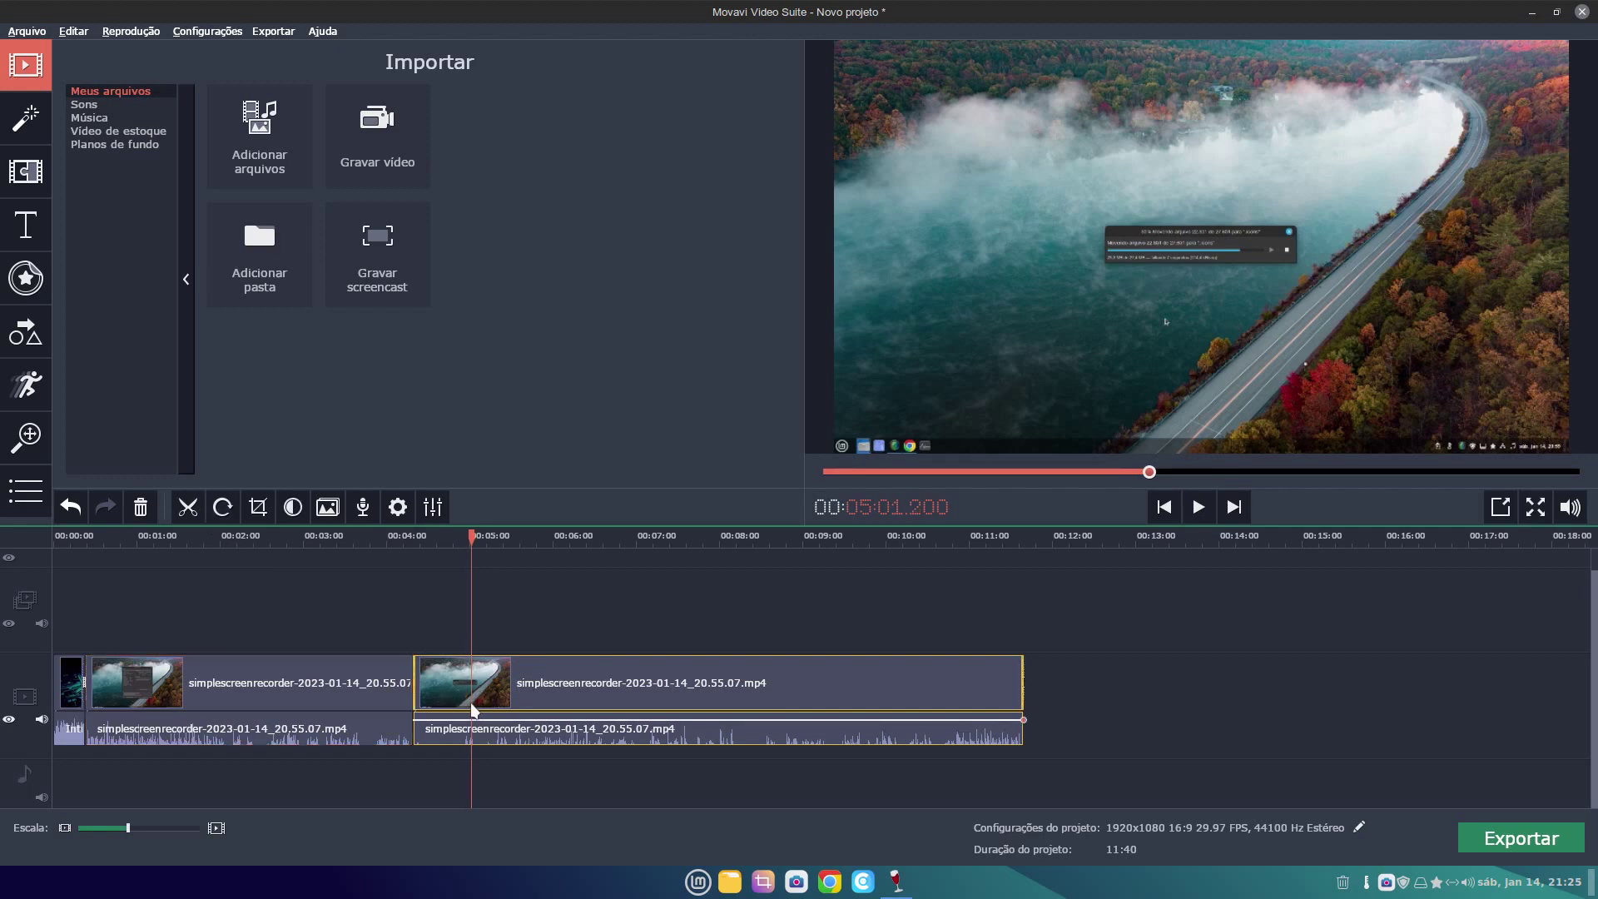
click(188, 507)
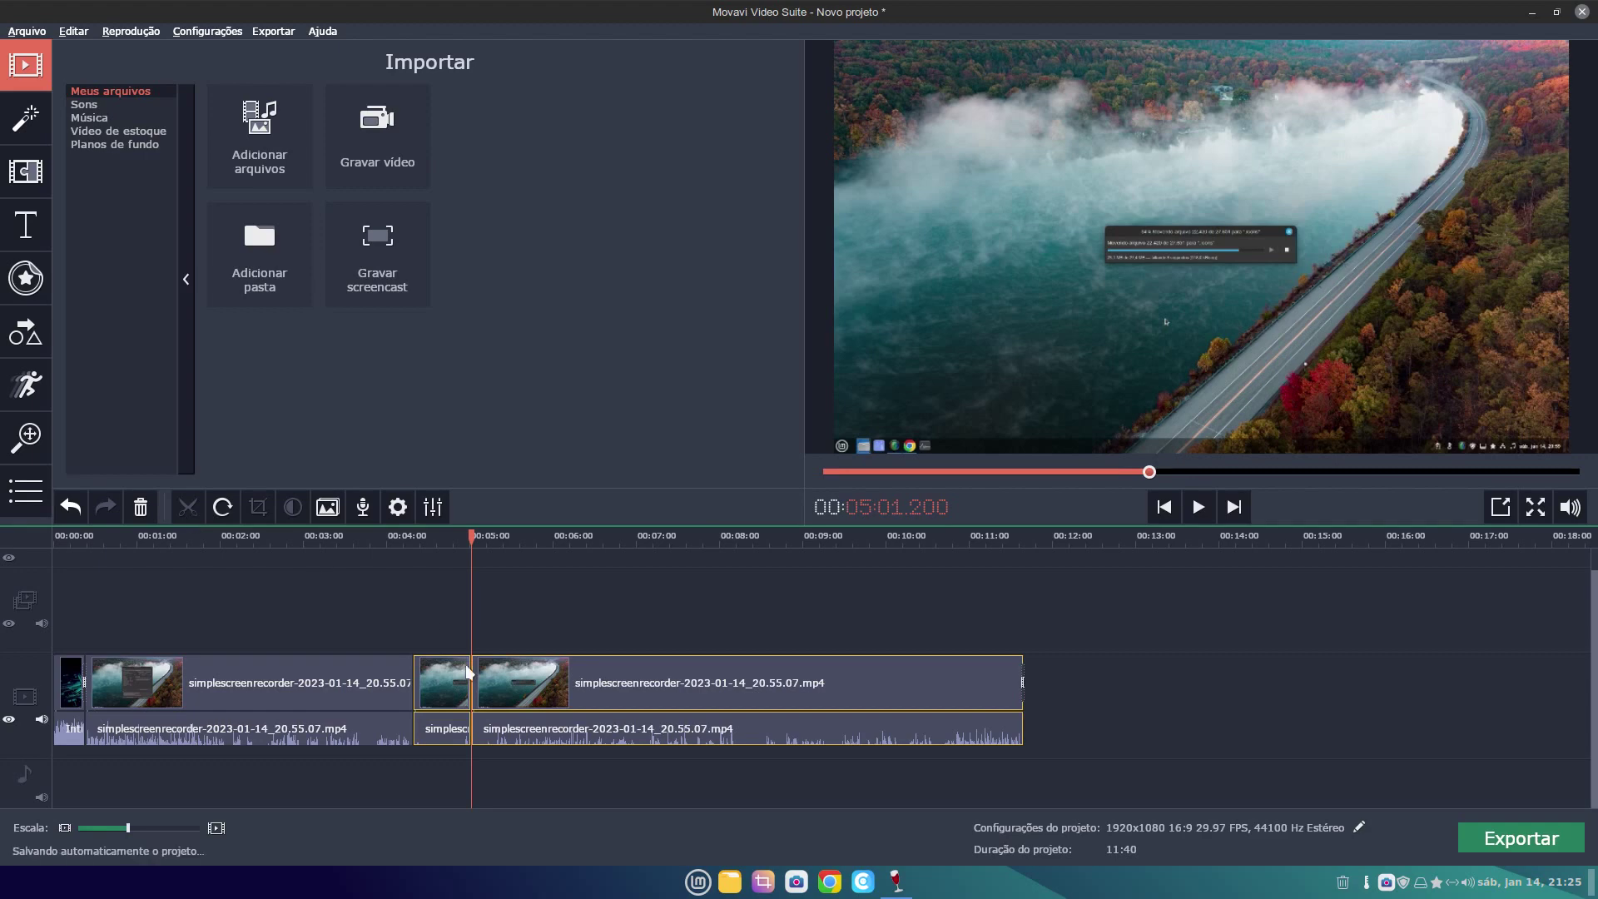
Step: Delete the short file-transfer wait segment between the two screen-recording parts and check the remaining video through to its end
click(448, 689)
right_click(450, 693)
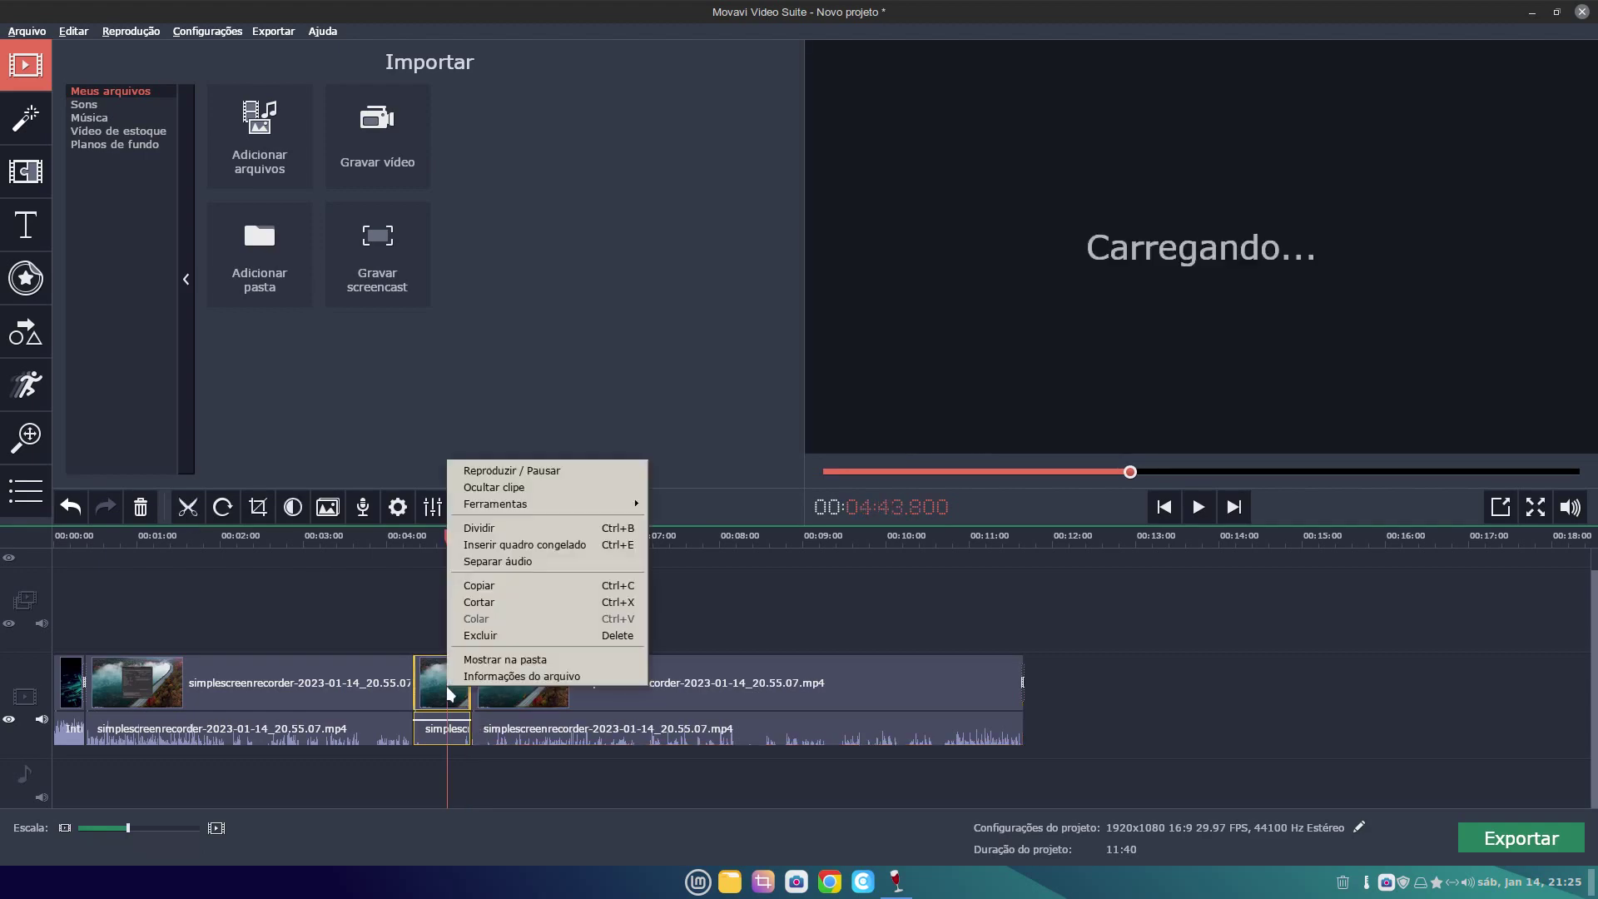
click(483, 636)
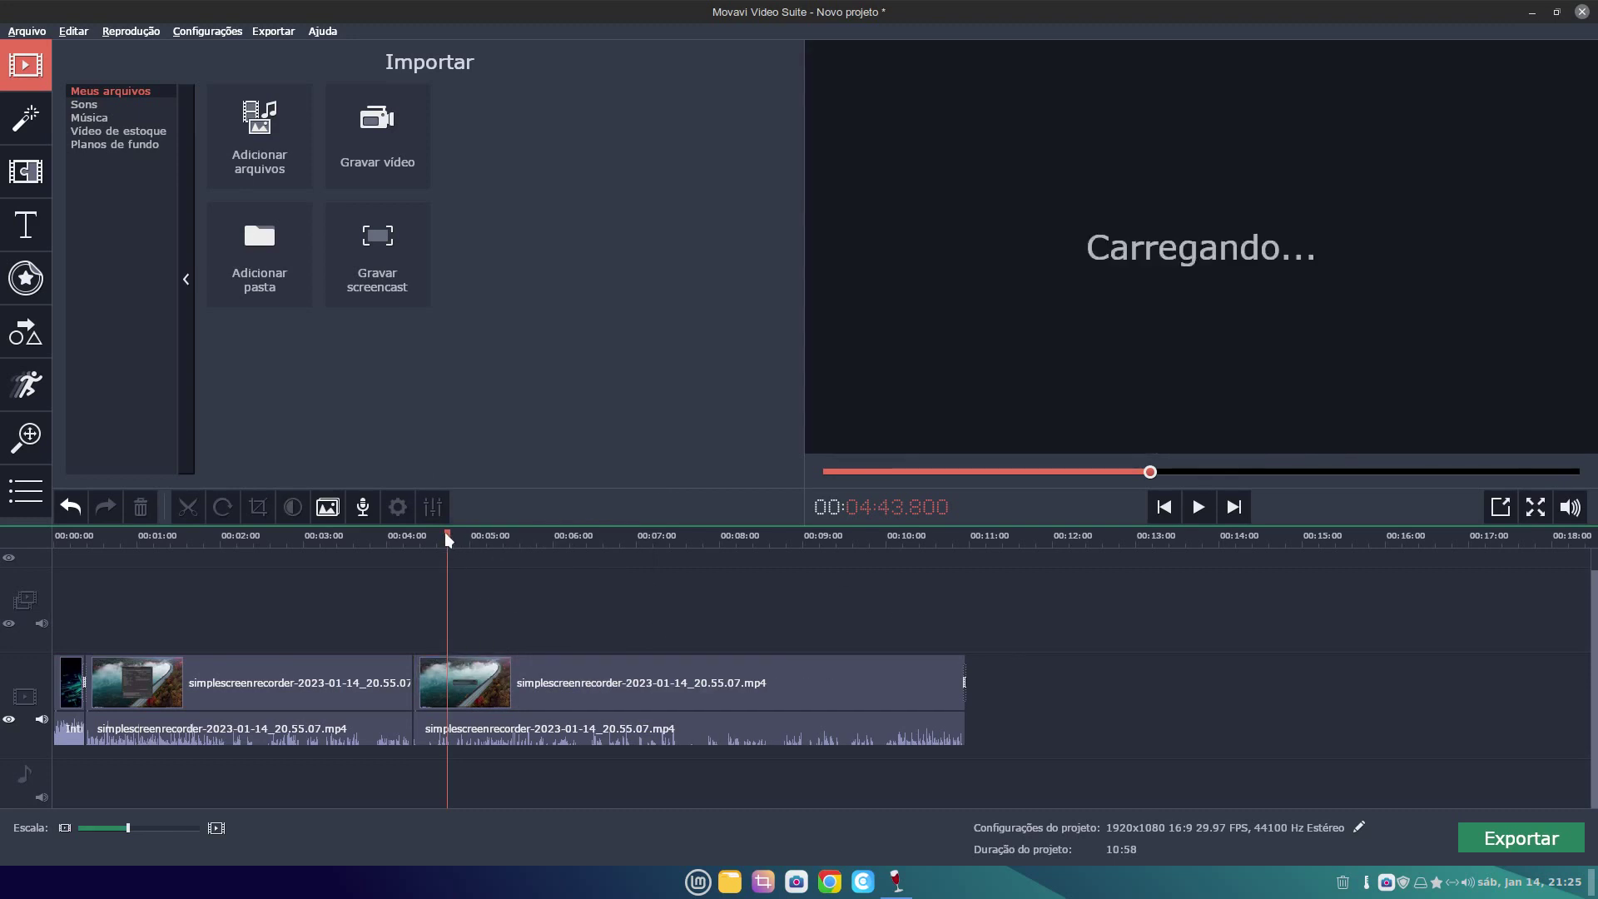
drag(450, 543, 806, 541)
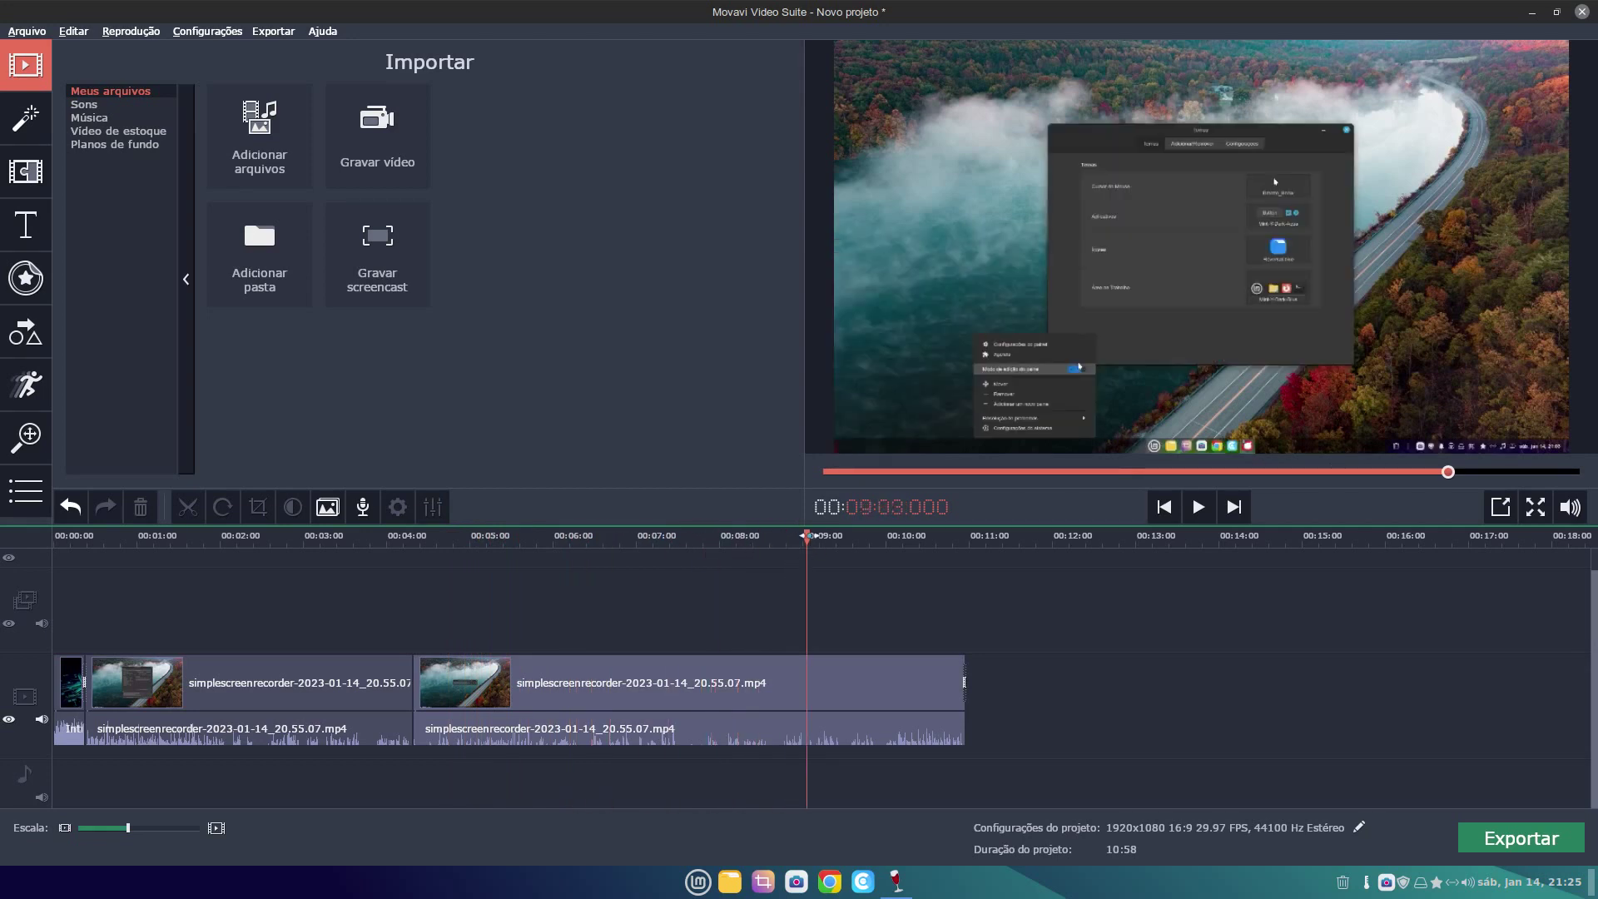
drag(807, 536, 984, 527)
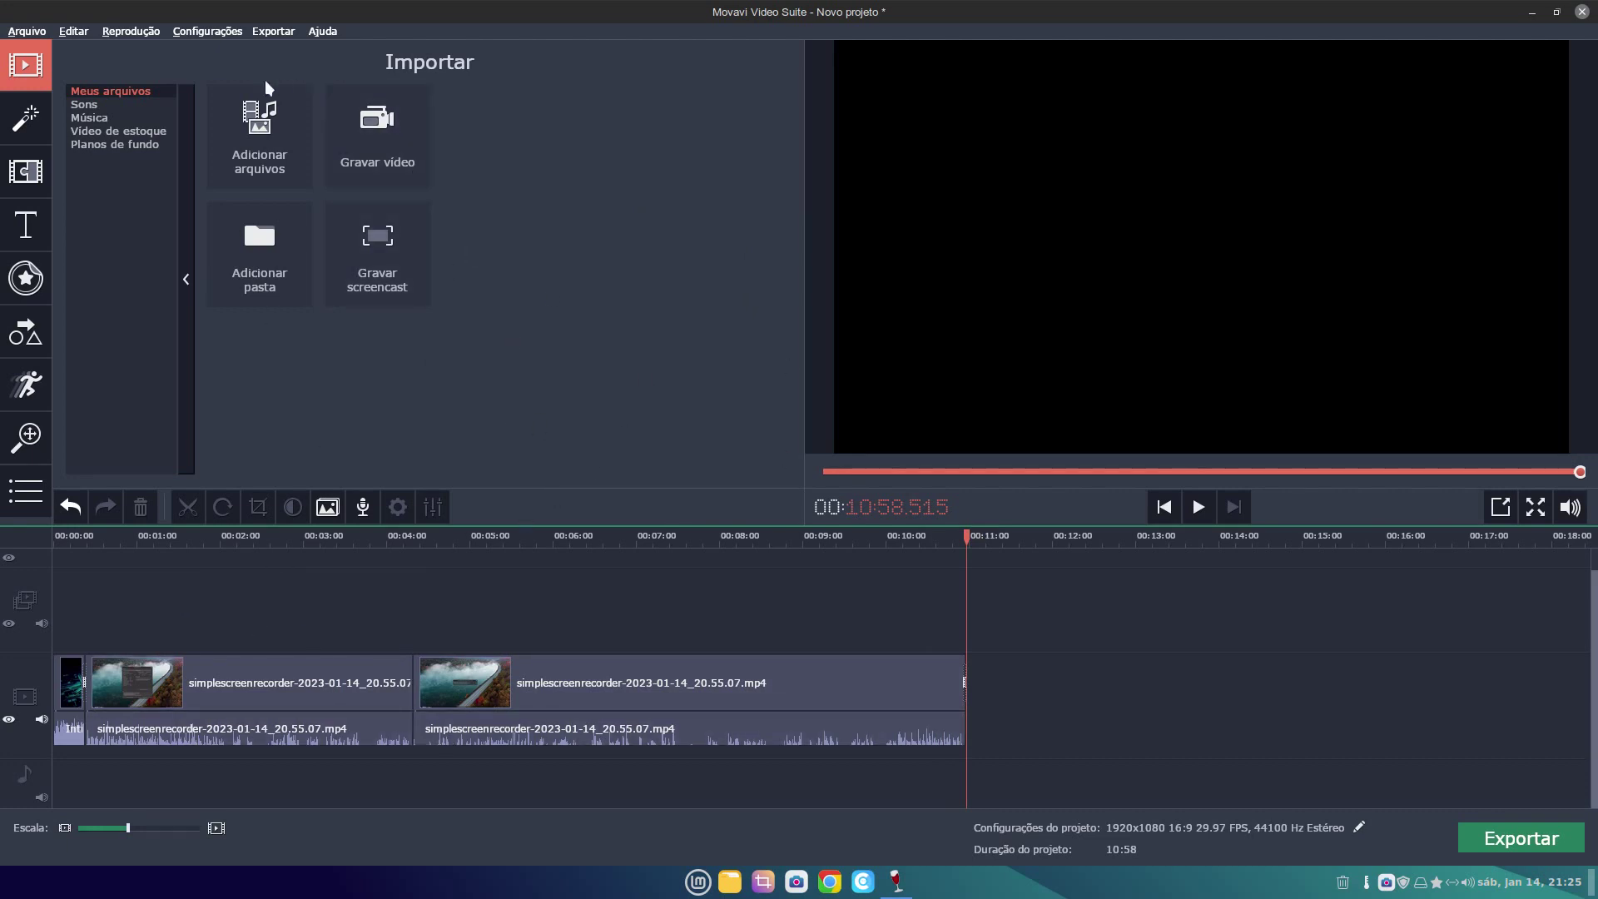
Step: Set up the video export with the file name "Deixando Linux igual ao Windows 11" and the MP4 (MPEG-4) format
click(271, 31)
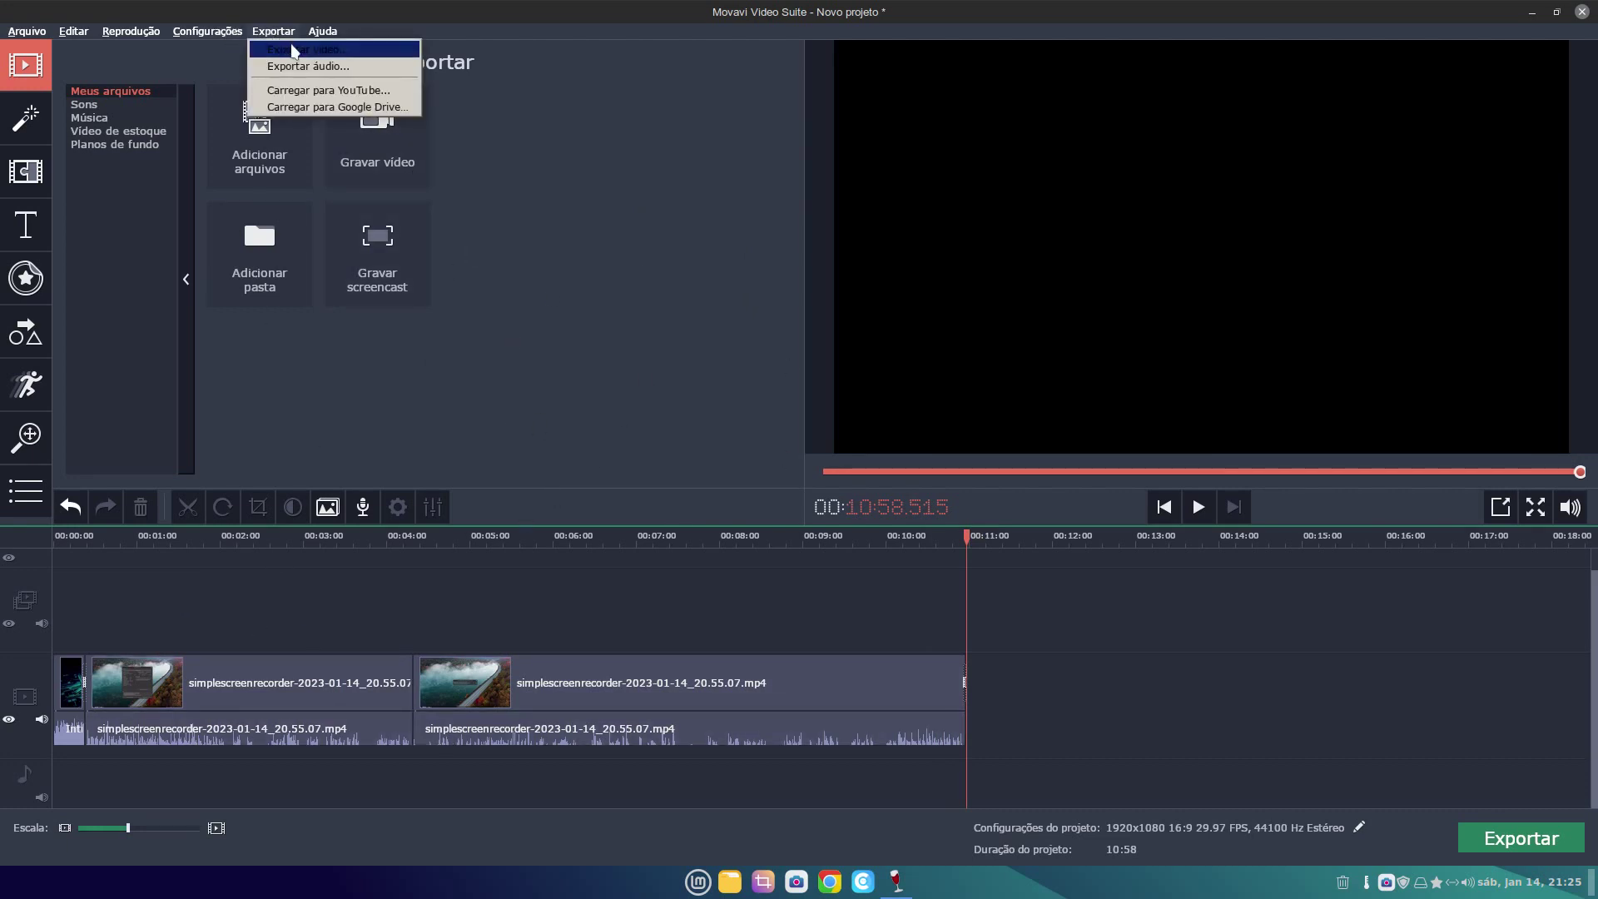
click(293, 49)
double_click(941, 298)
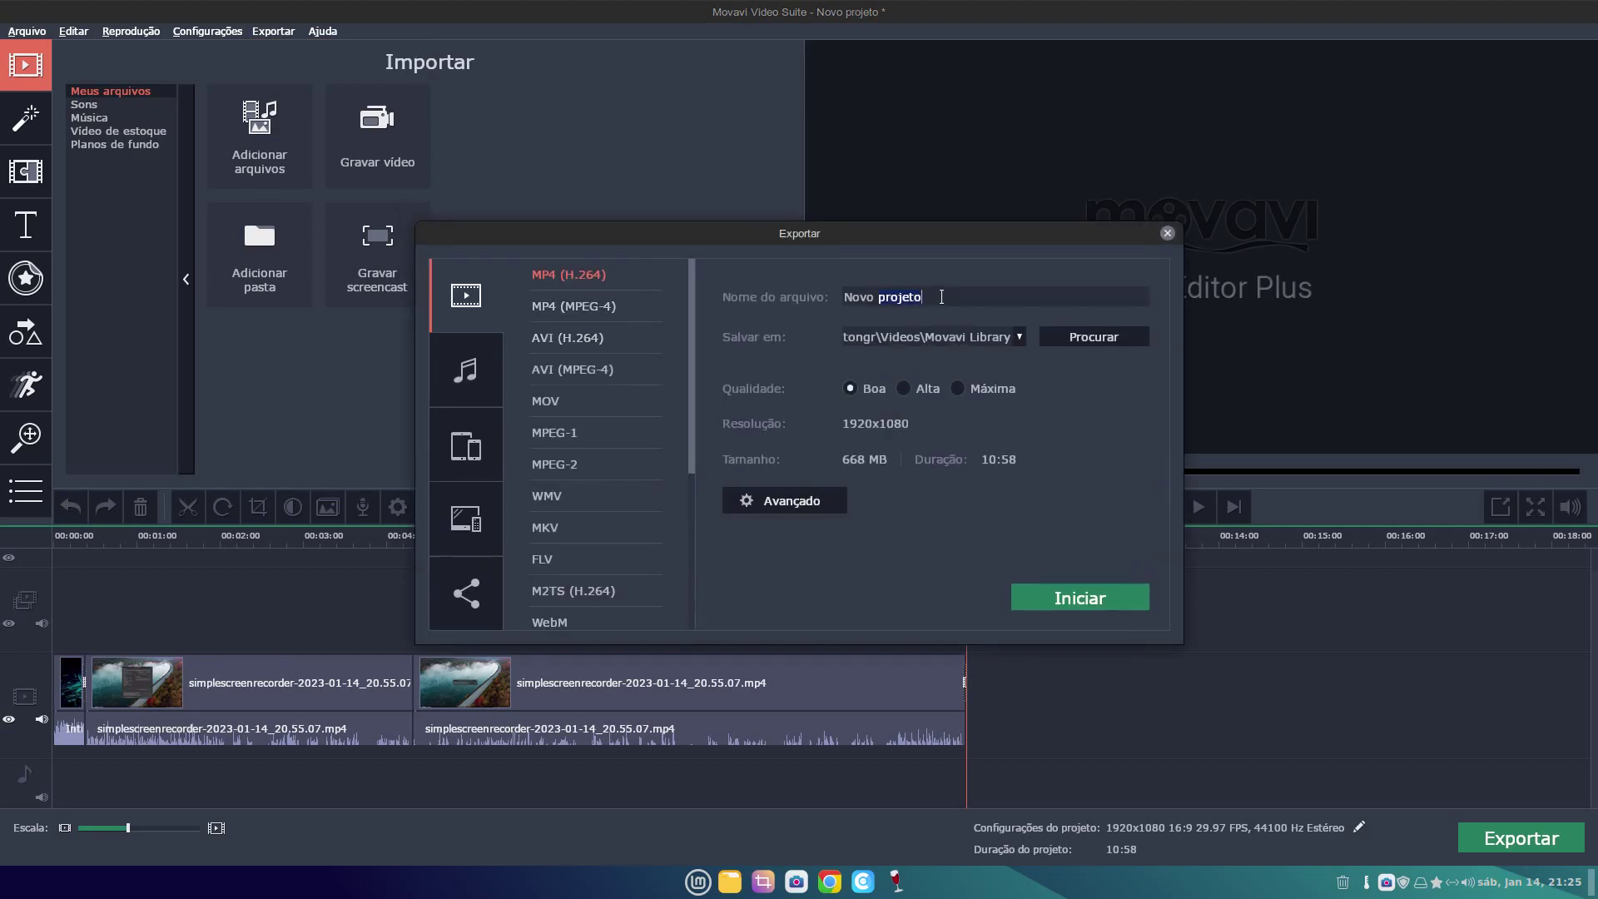
key(BackSpace)
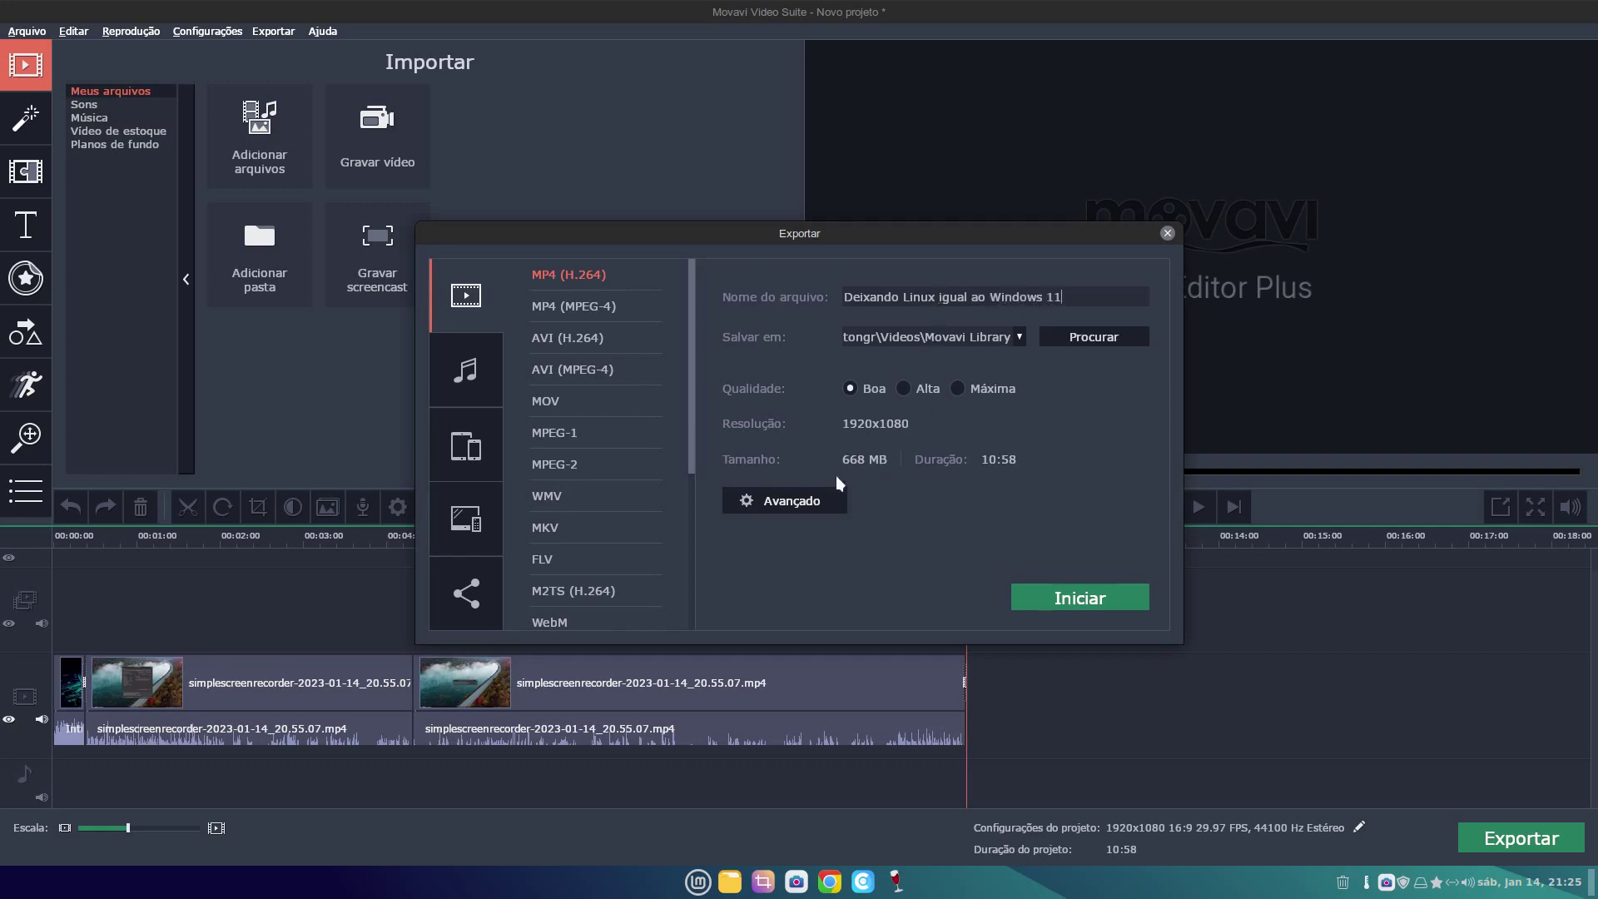
click(584, 310)
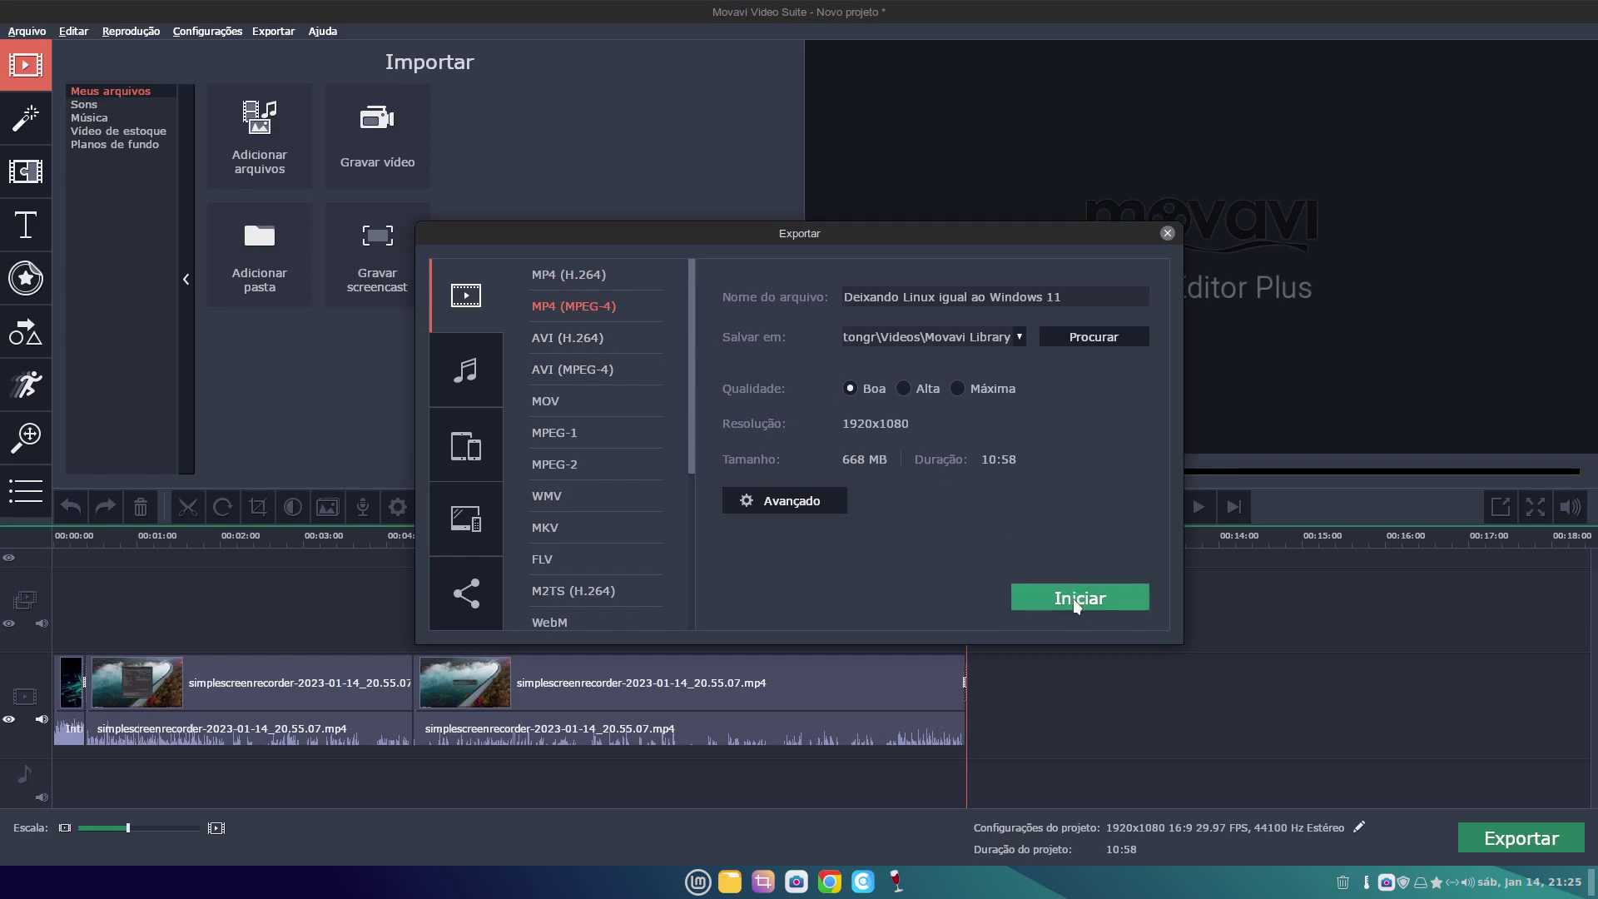
Step: Switch to SimpleScreenRecorder, pause and resume the ongoing screen recording, and minimise the recorder window
mouse_move(896, 884)
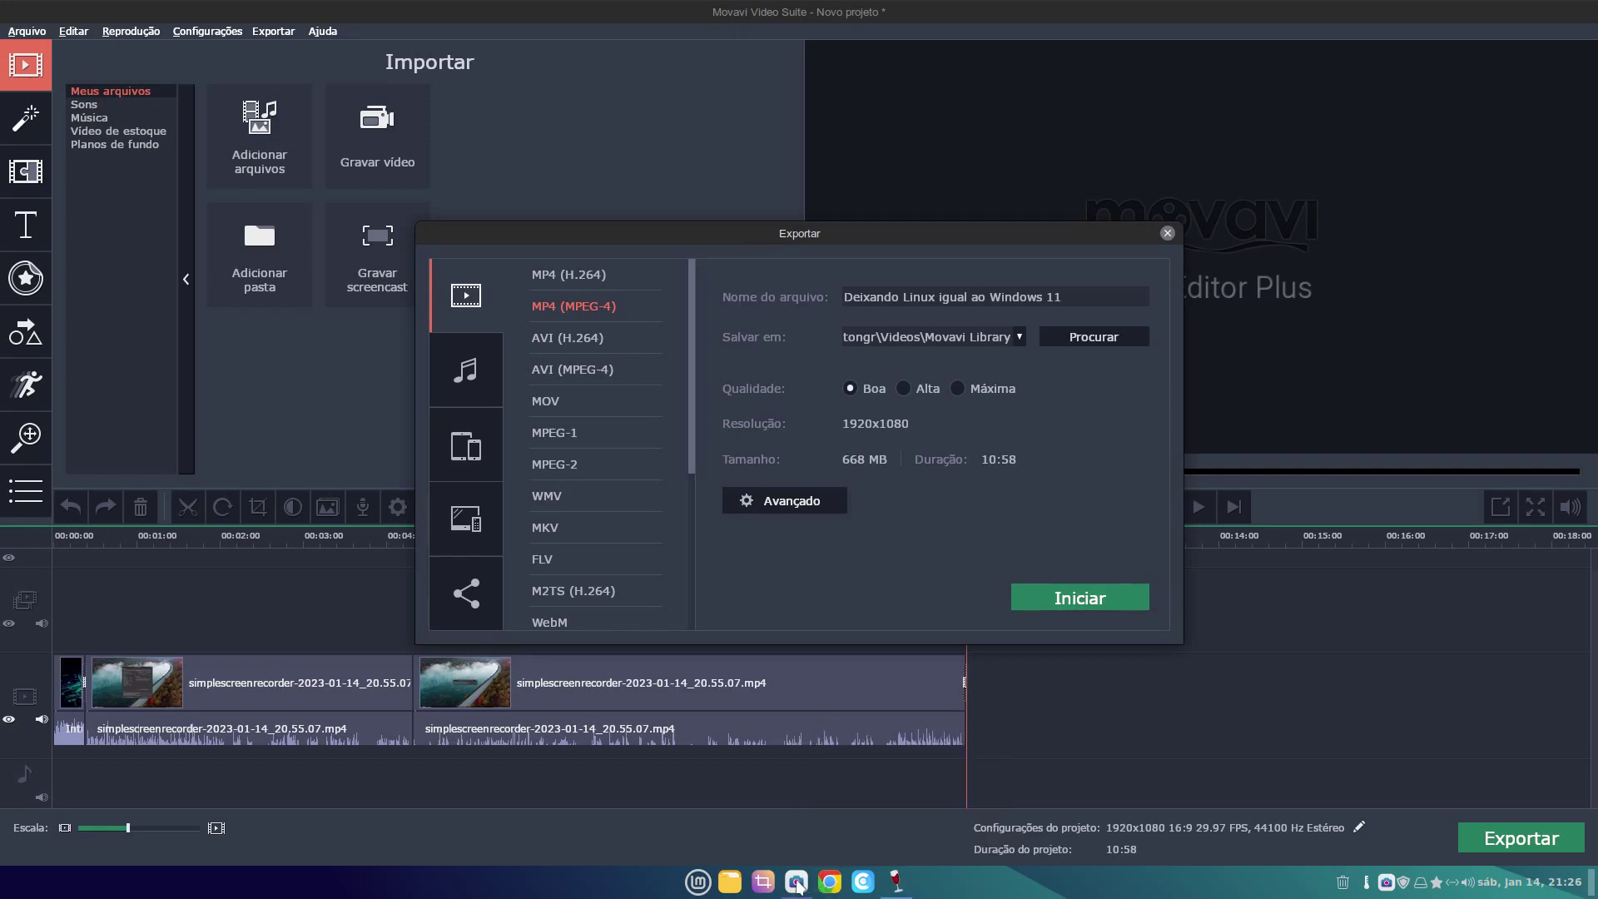
click(797, 884)
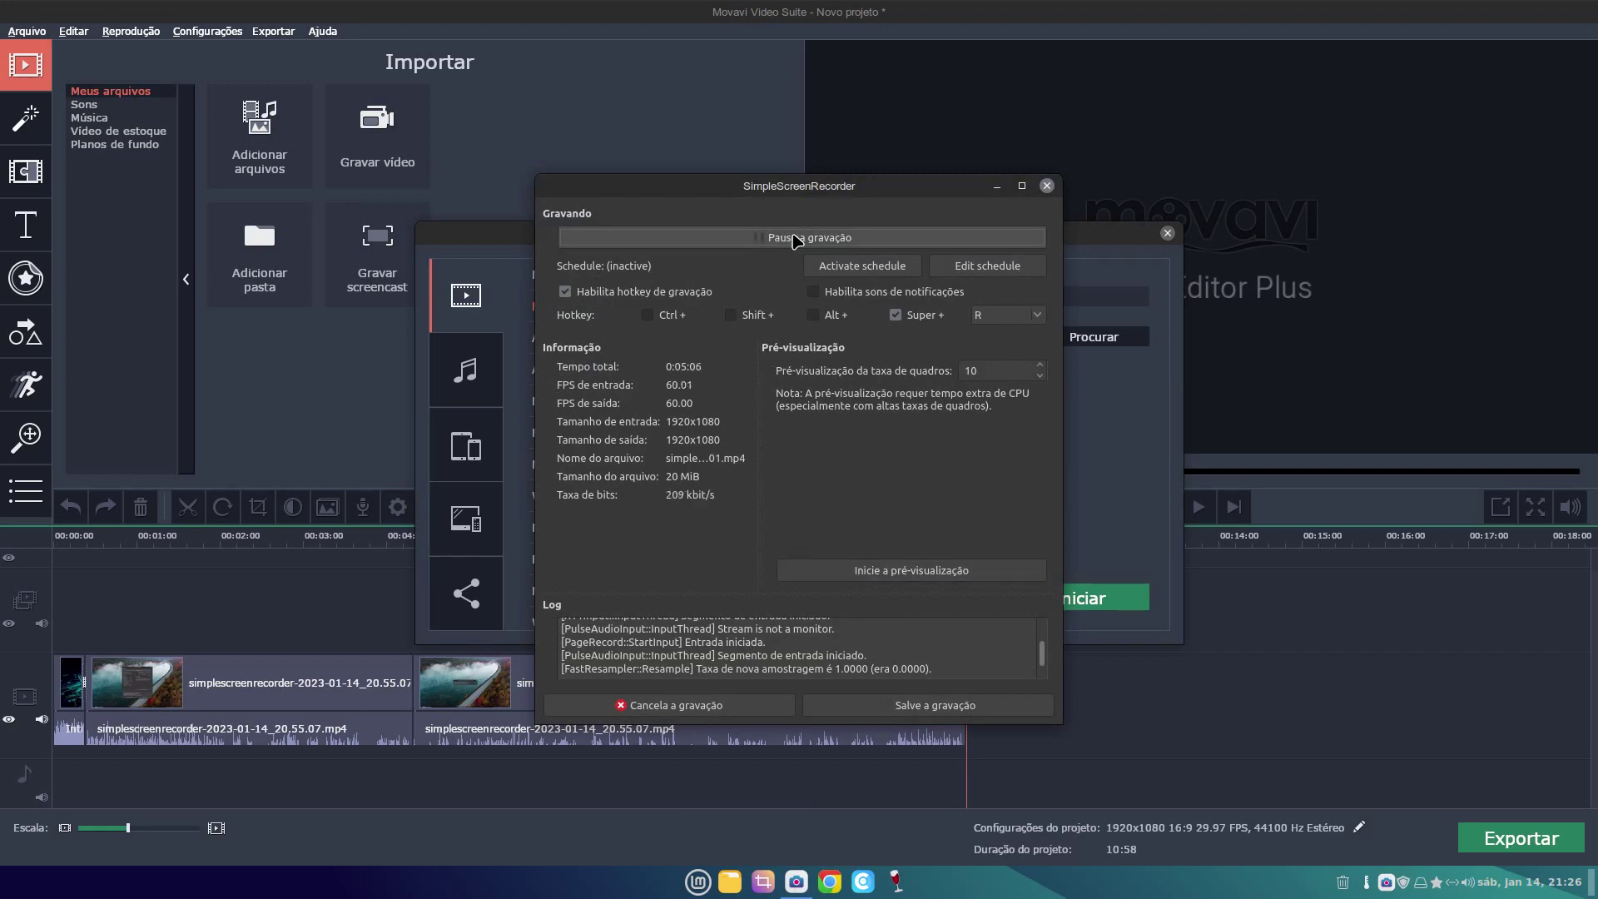
click(806, 241)
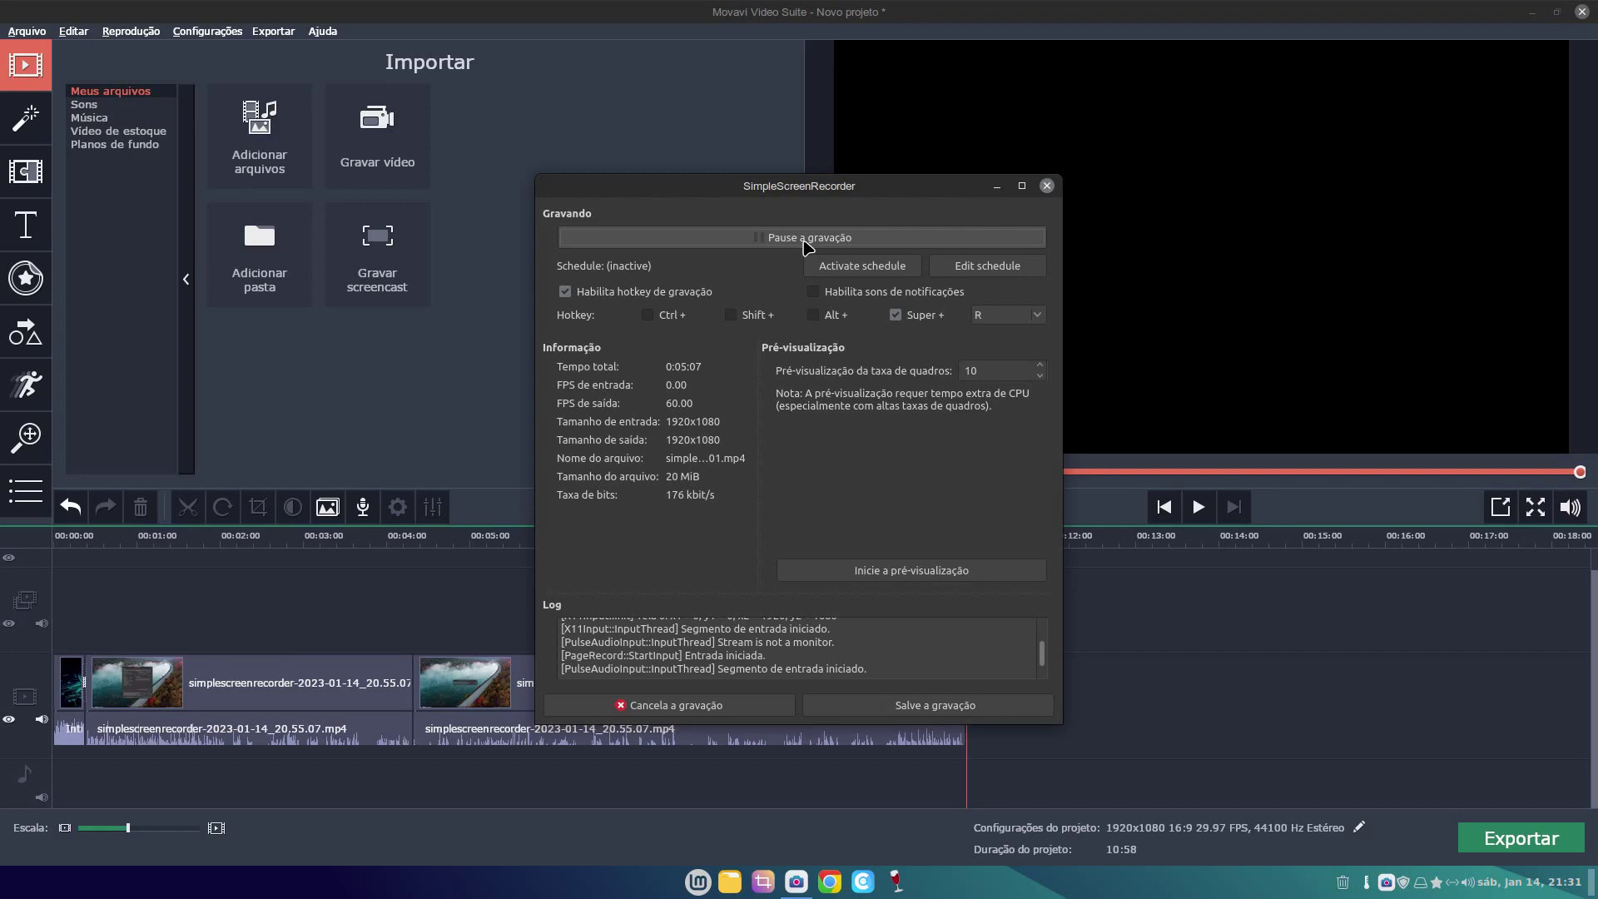
click(997, 186)
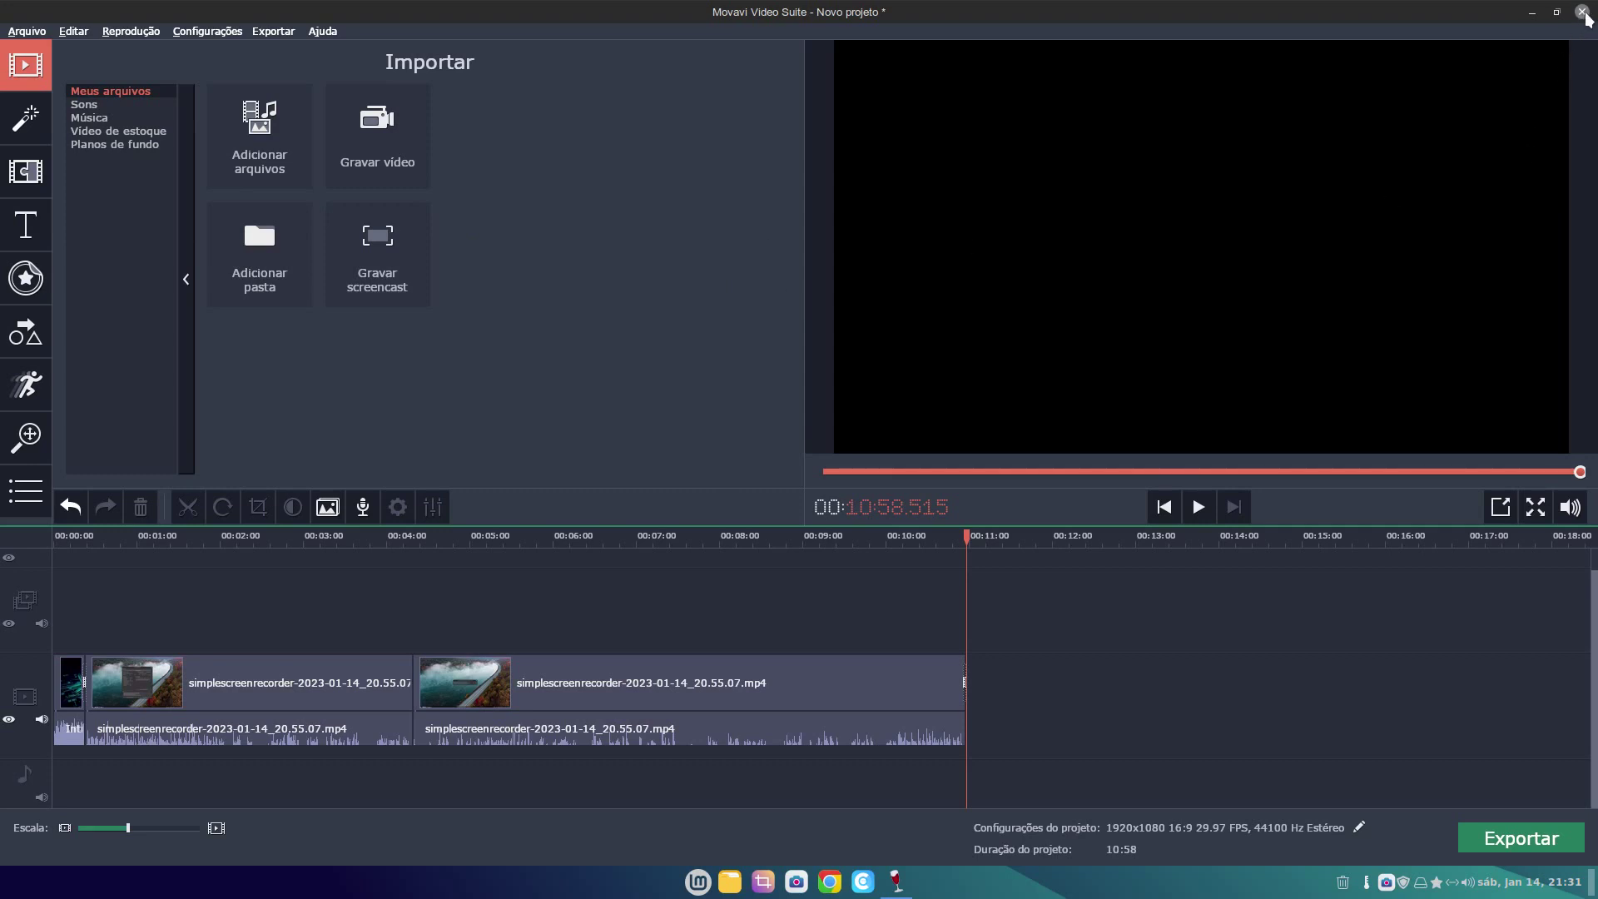
Step: Close Movavi Video Suite, saving the project as autosave.mepx and replacing the existing file
click(1586, 17)
click(778, 460)
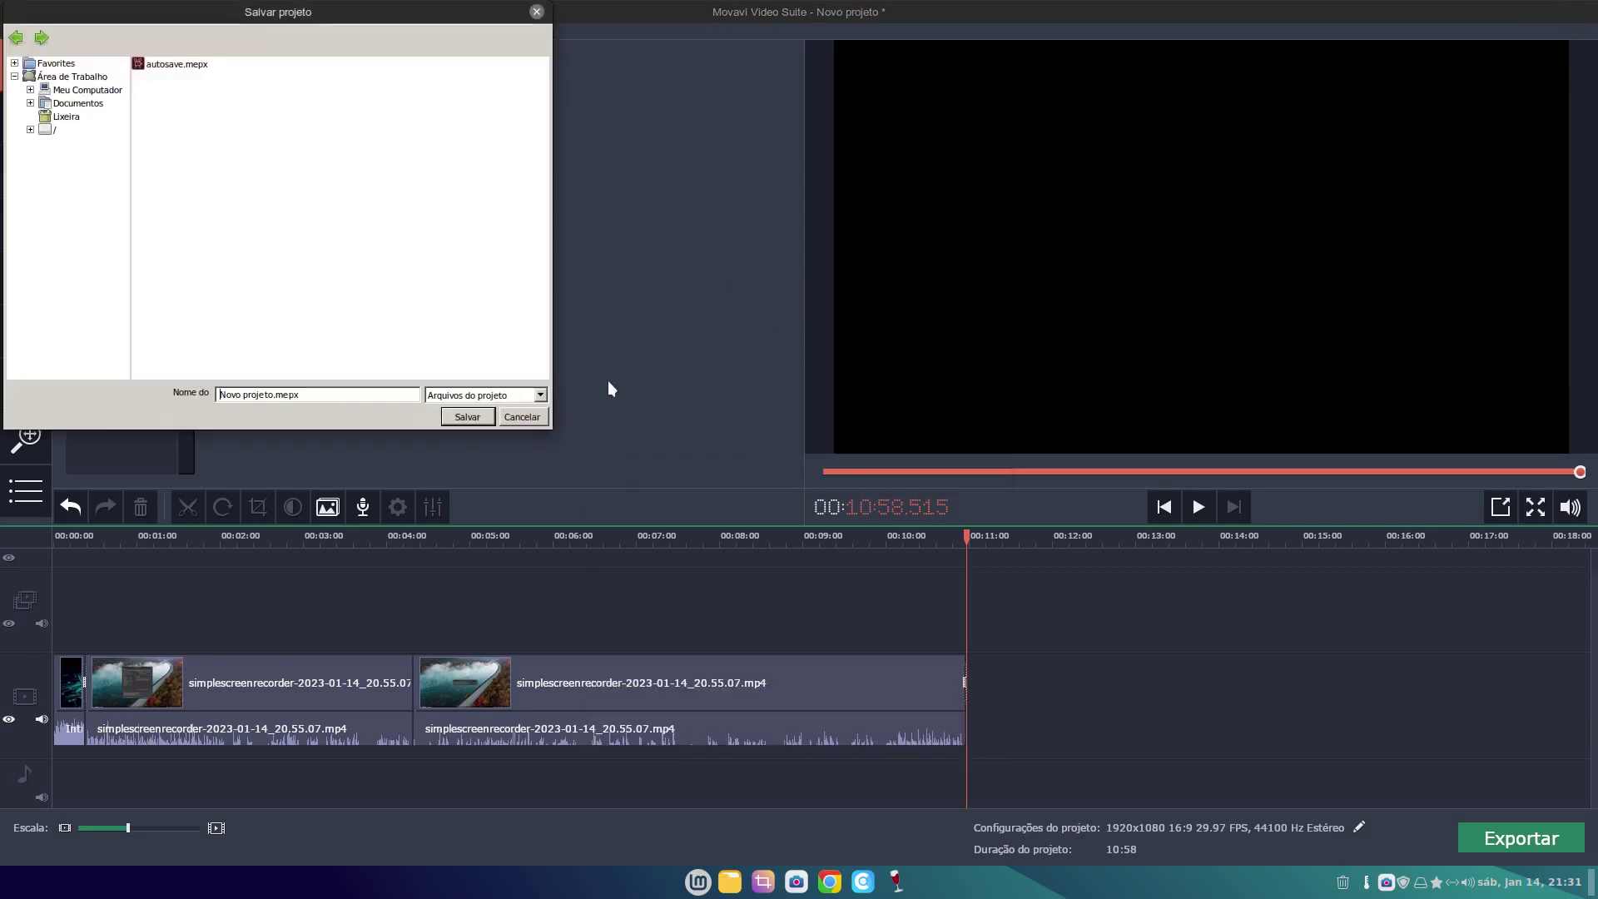
click(193, 65)
click(468, 417)
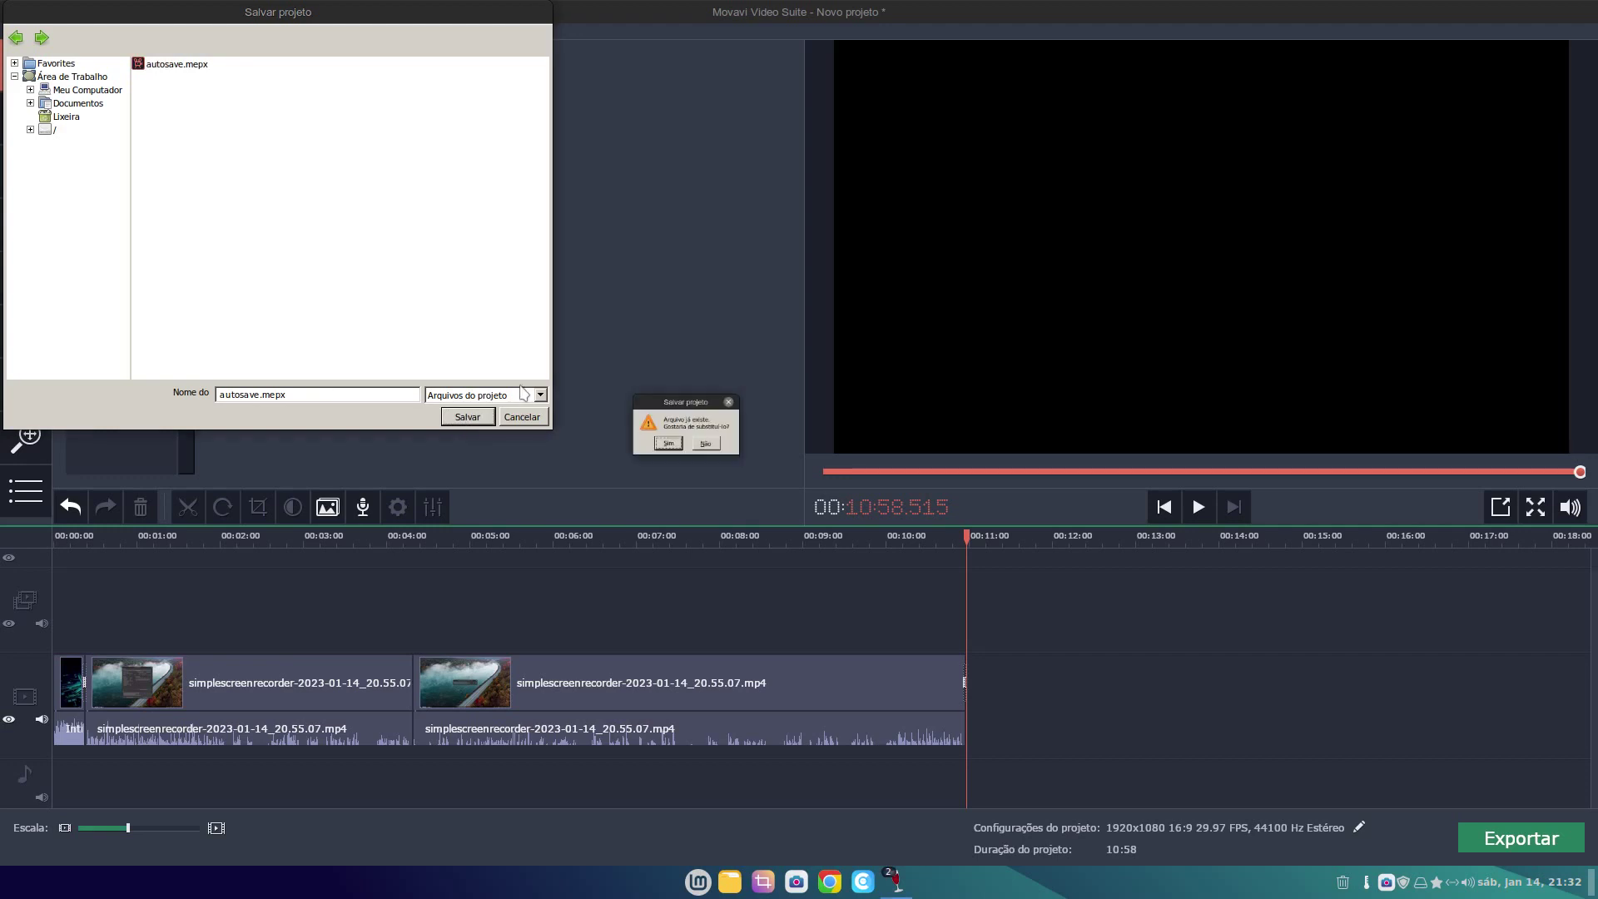
click(771, 458)
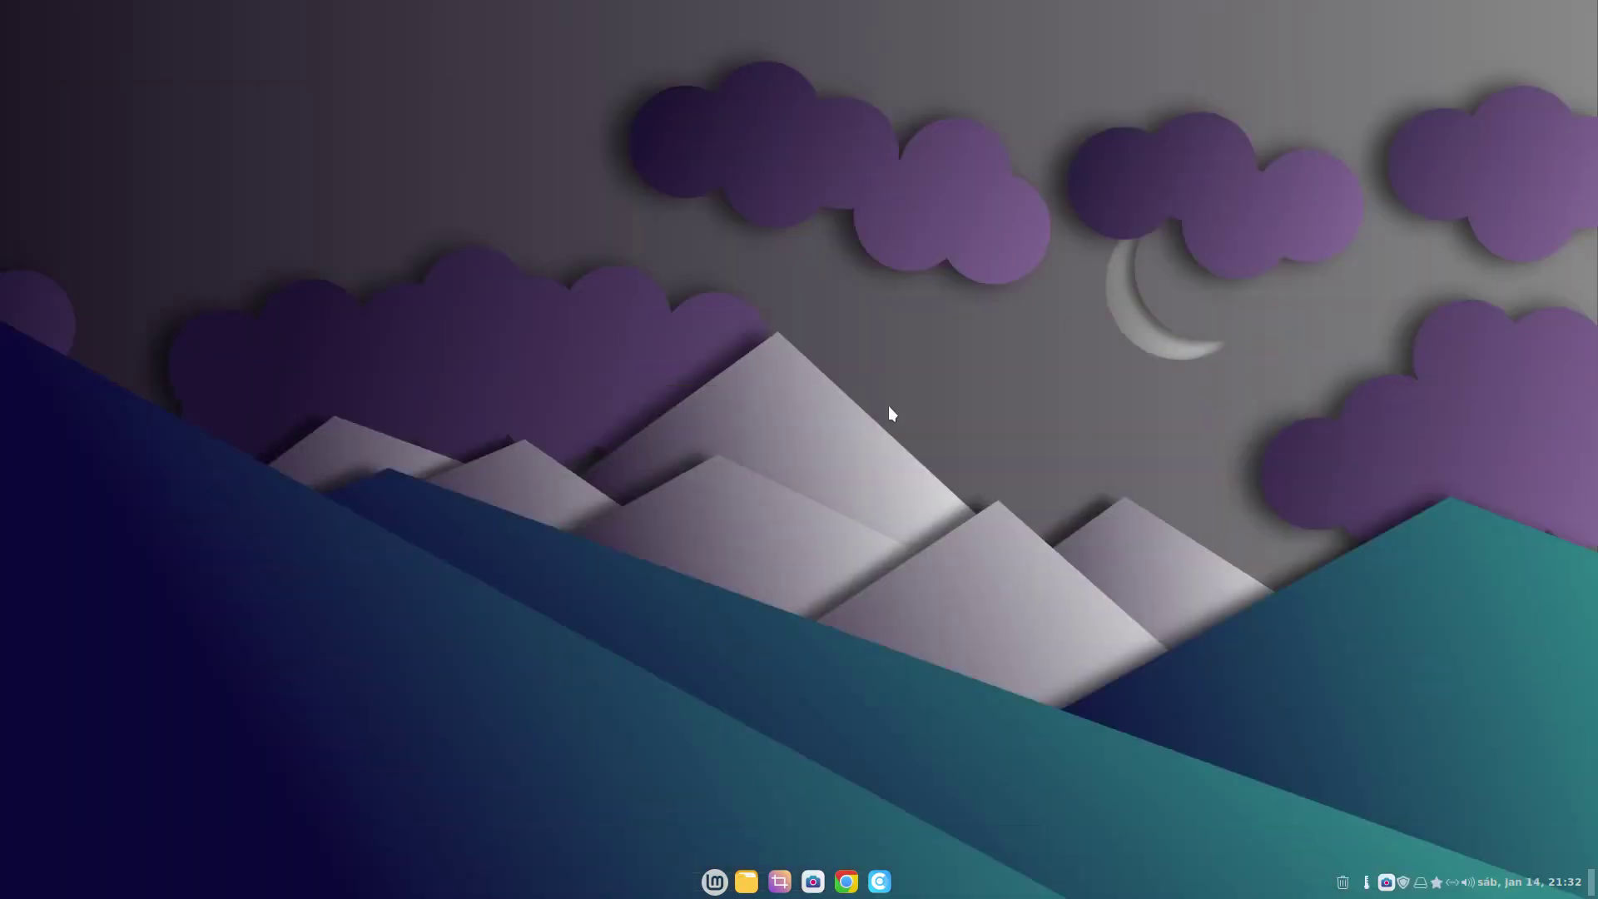
Step: Switch to the file manager, open the Movavi Library folder in Vídeos and play "Deixando Linux igual ao Windows 11.mp4"
click(747, 889)
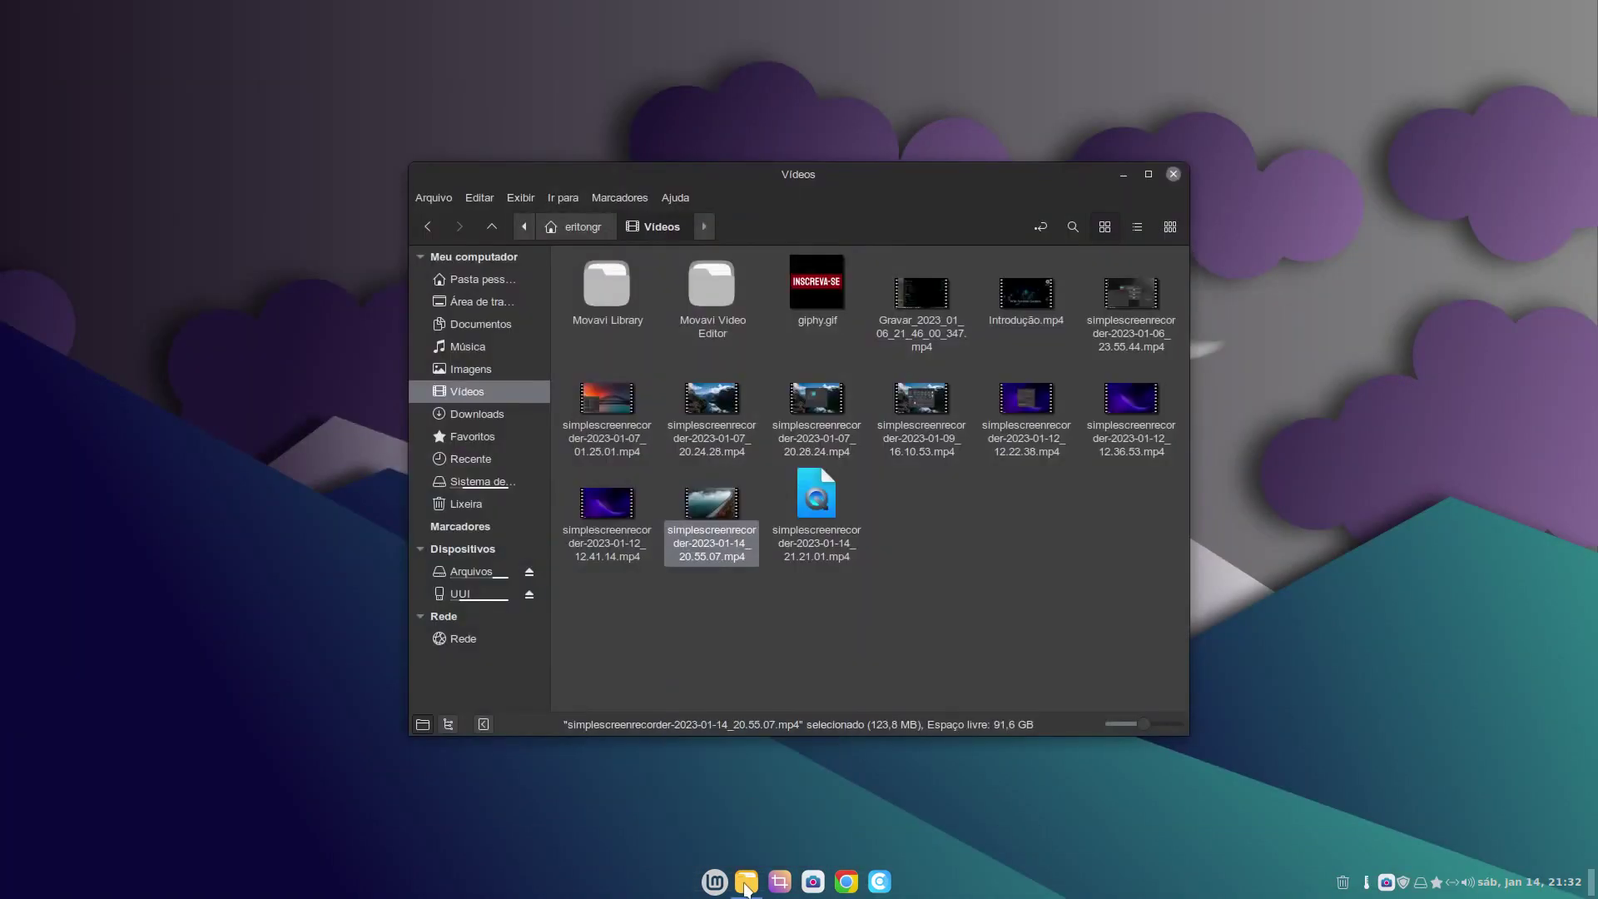
click(796, 646)
right_click(796, 646)
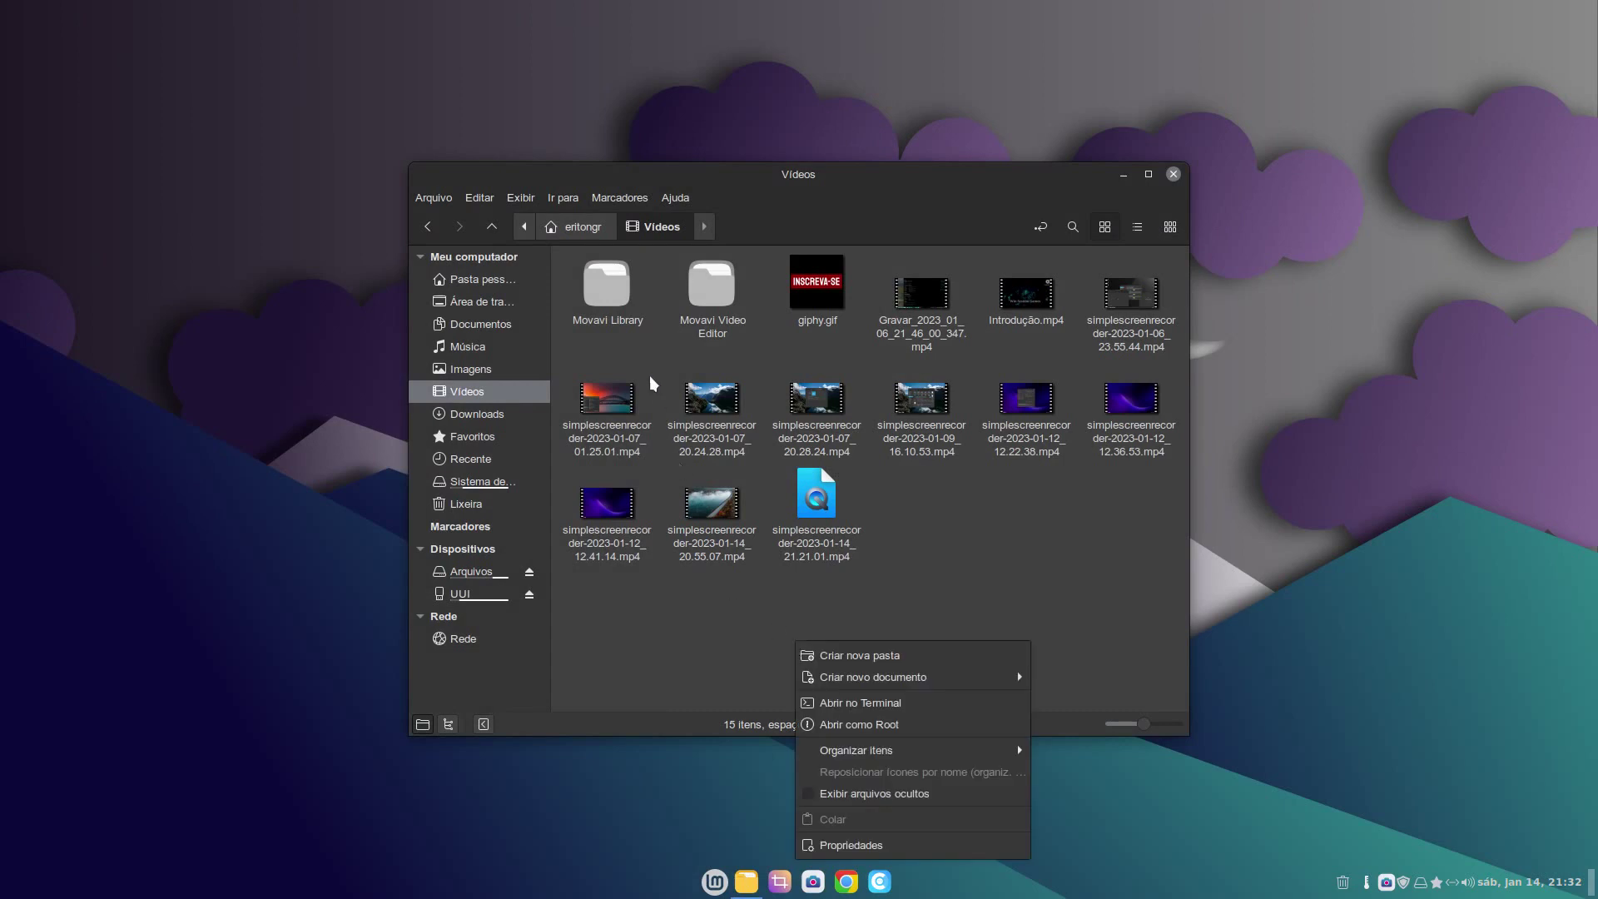
click(614, 313)
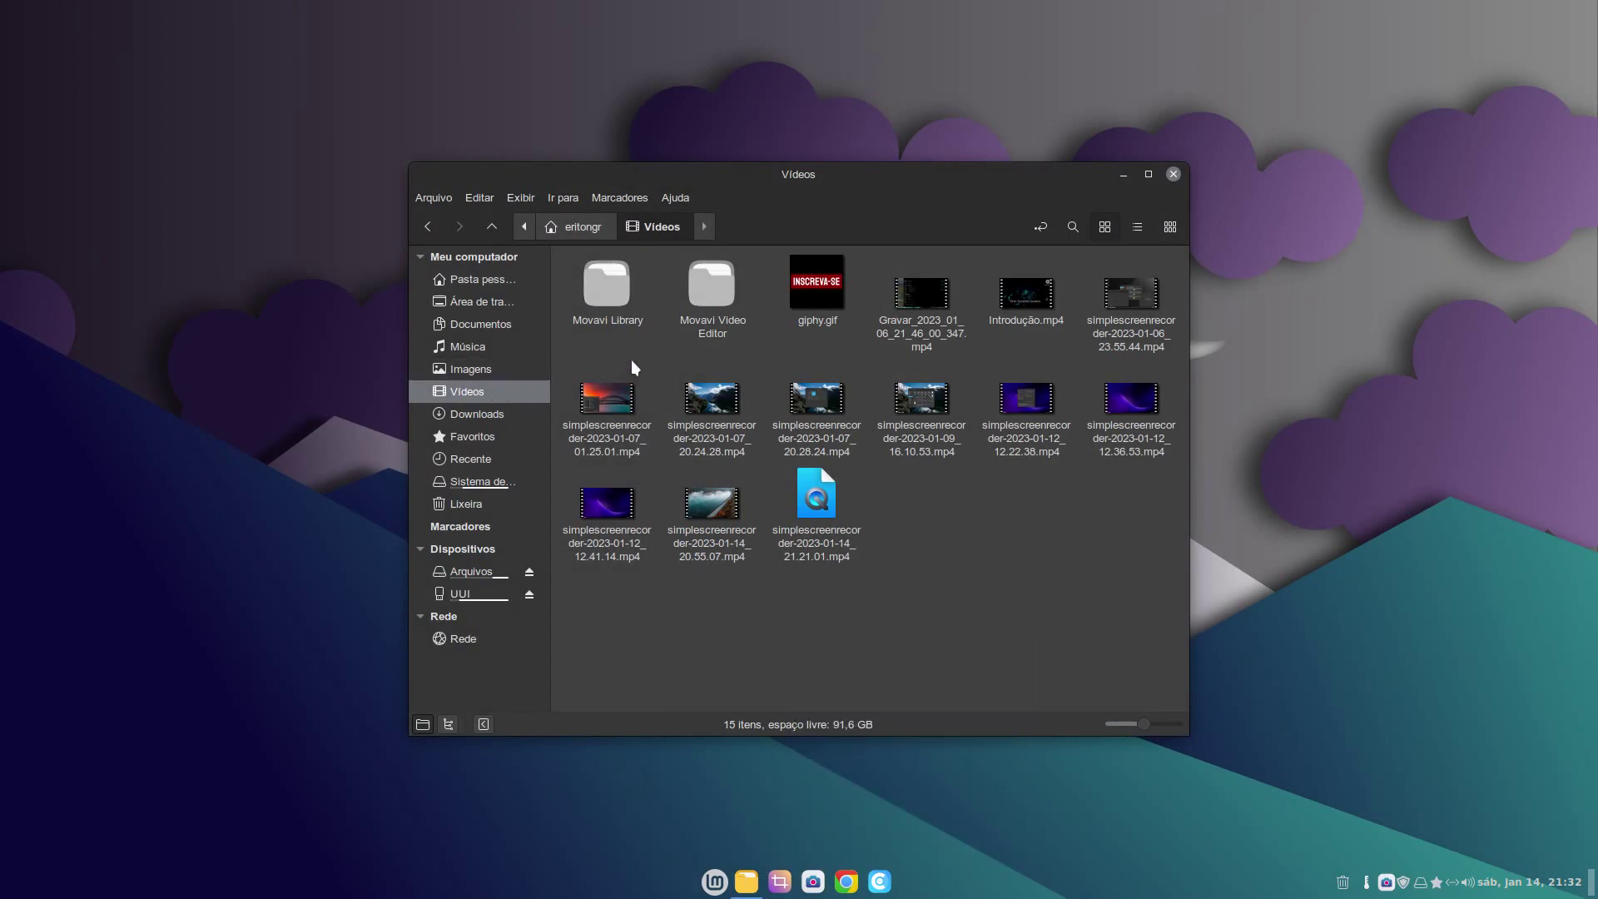
double_click(611, 288)
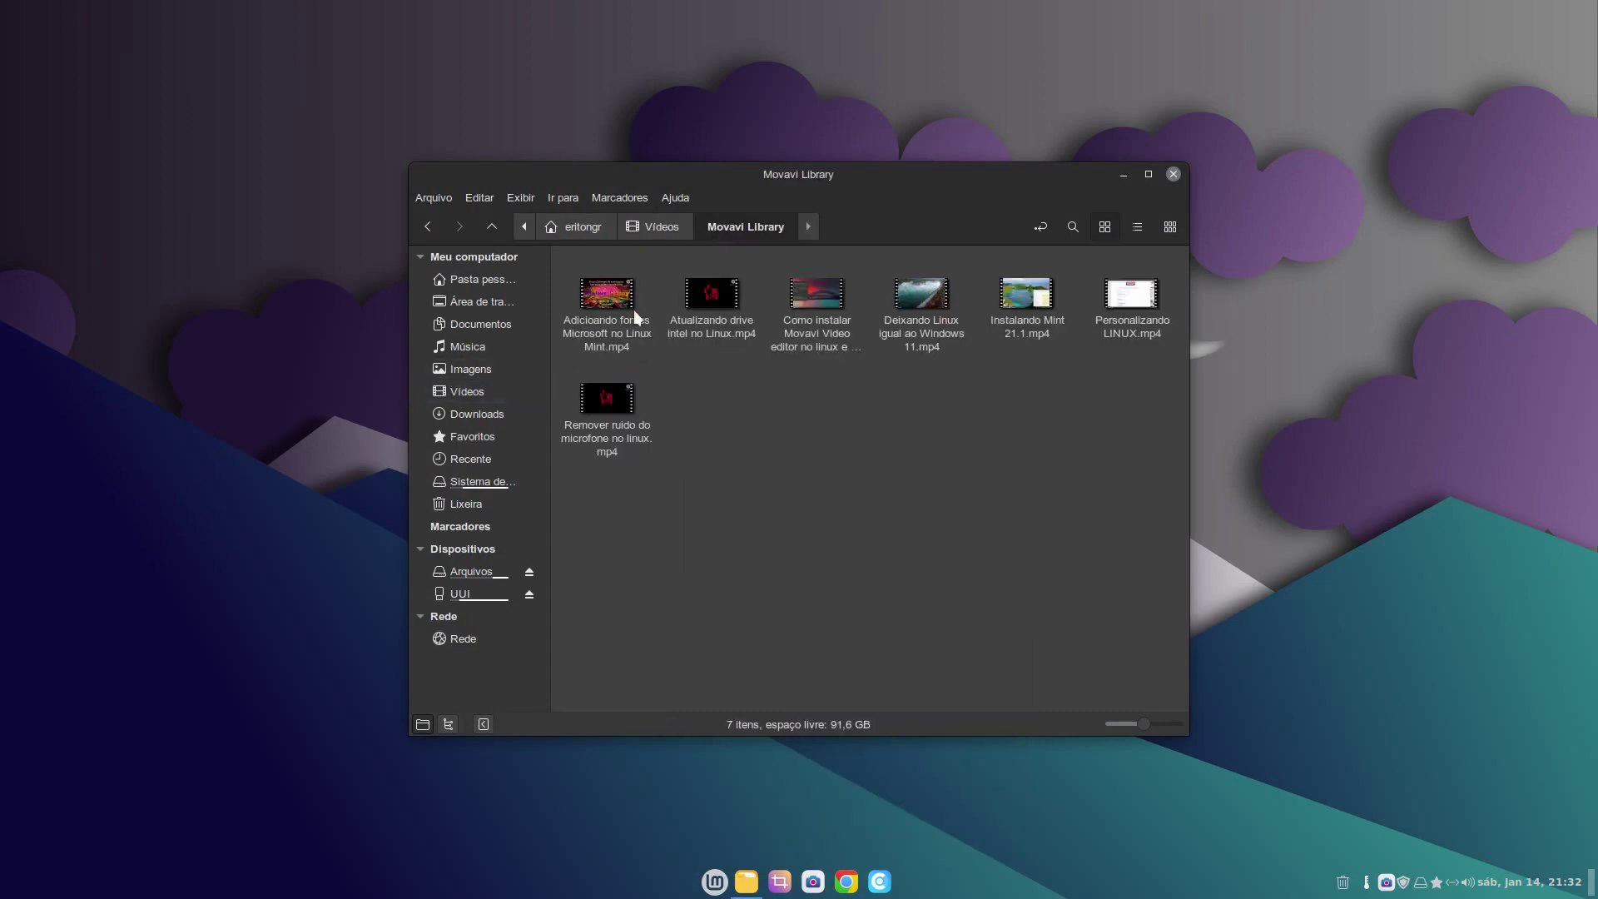
click(933, 323)
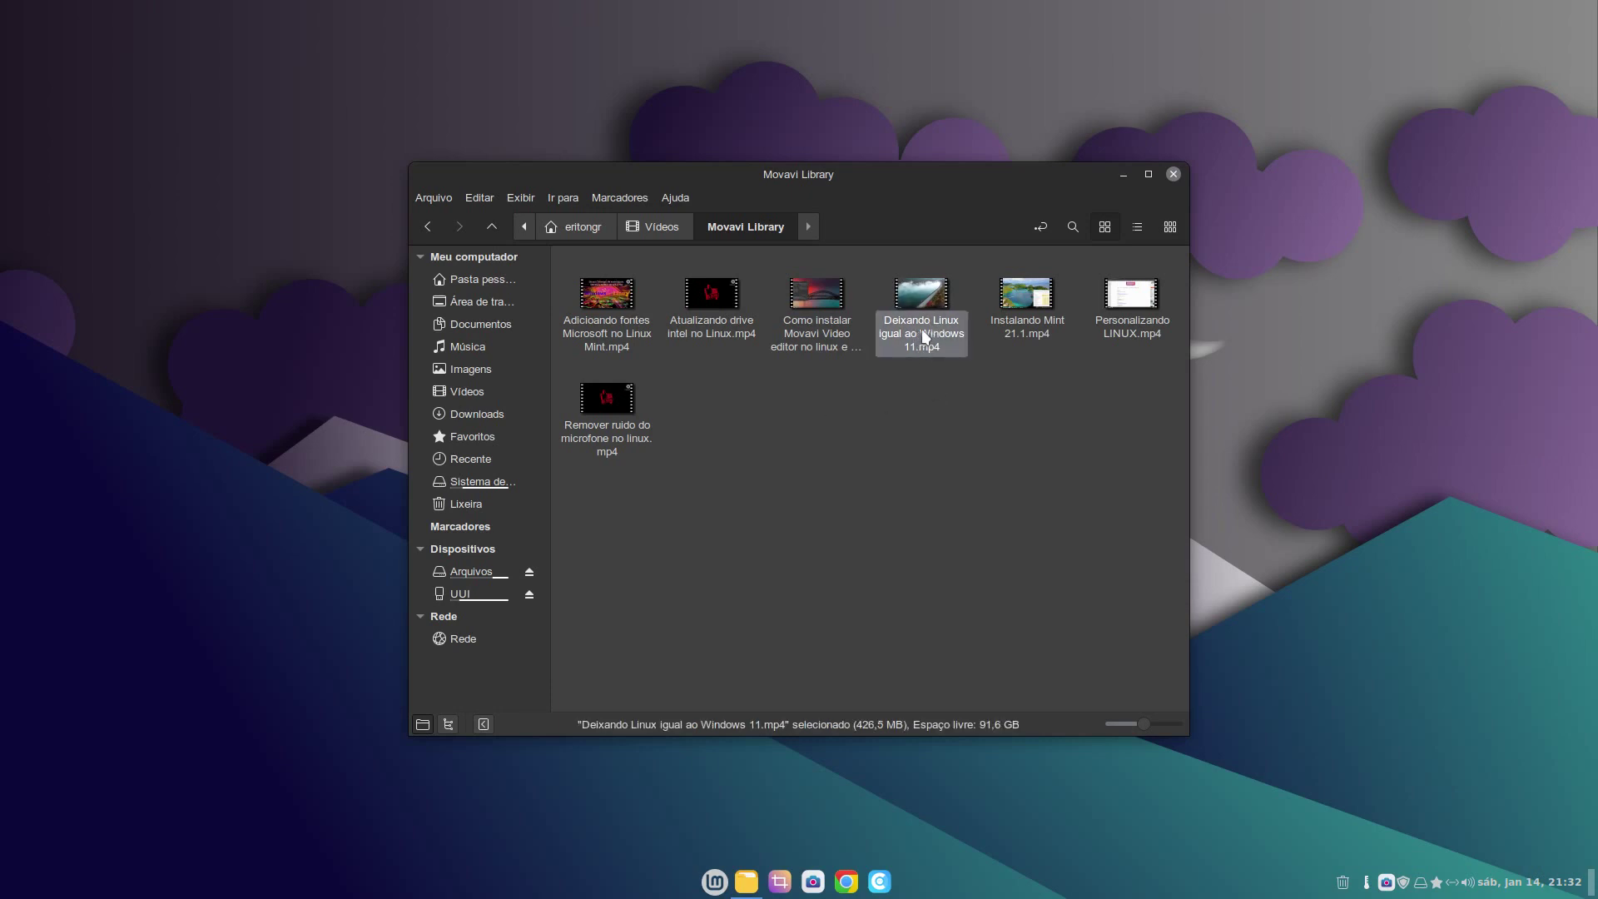
double_click(924, 336)
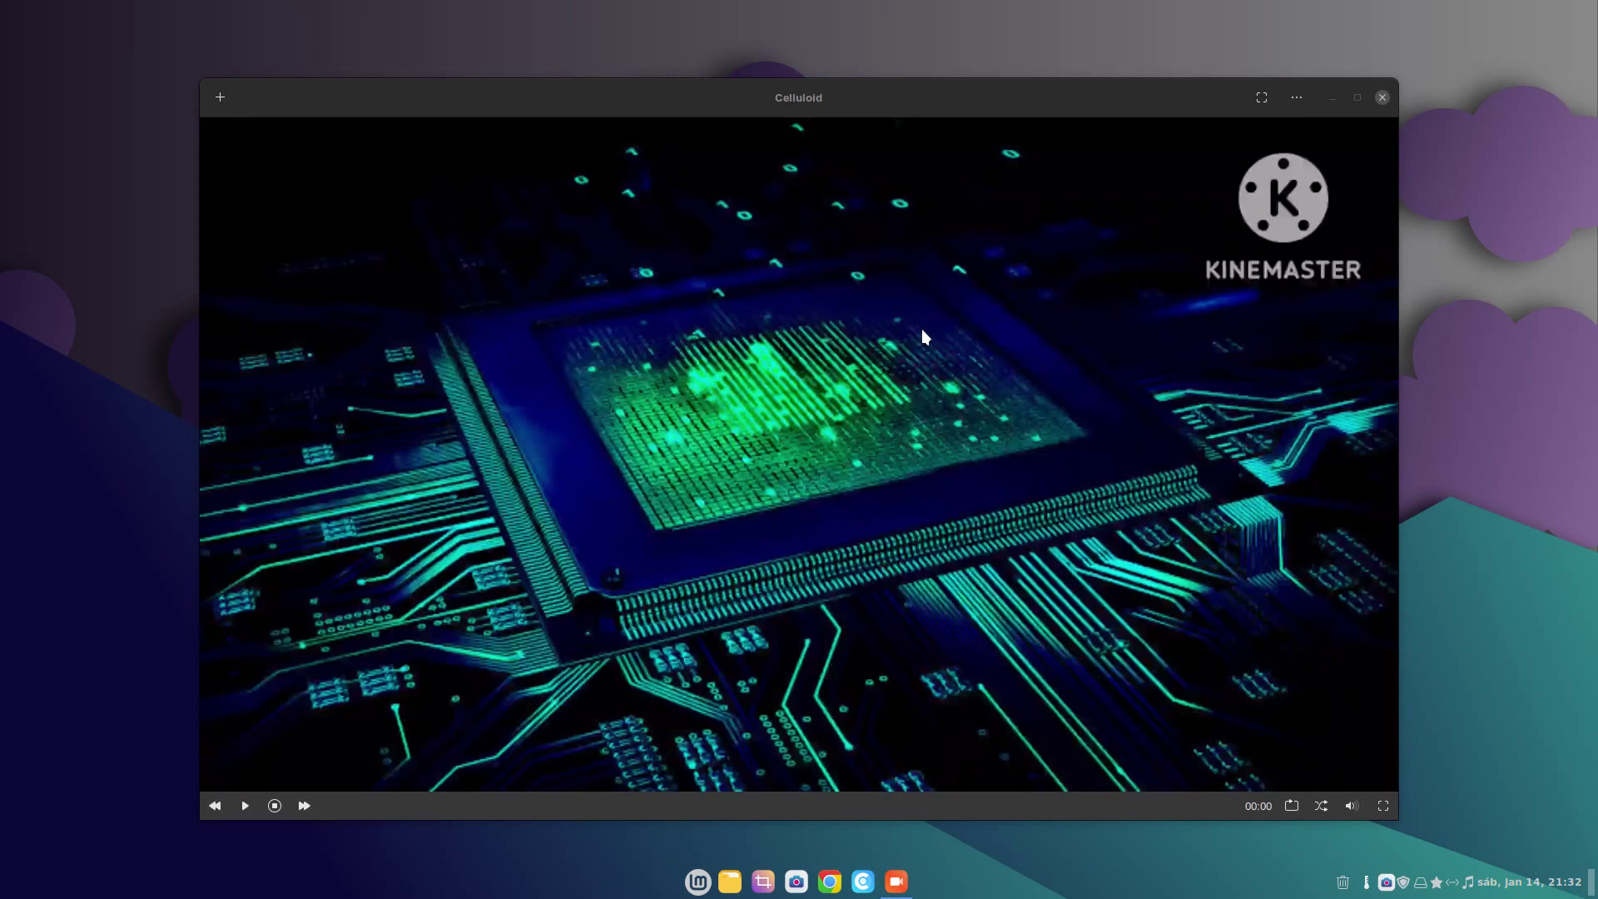